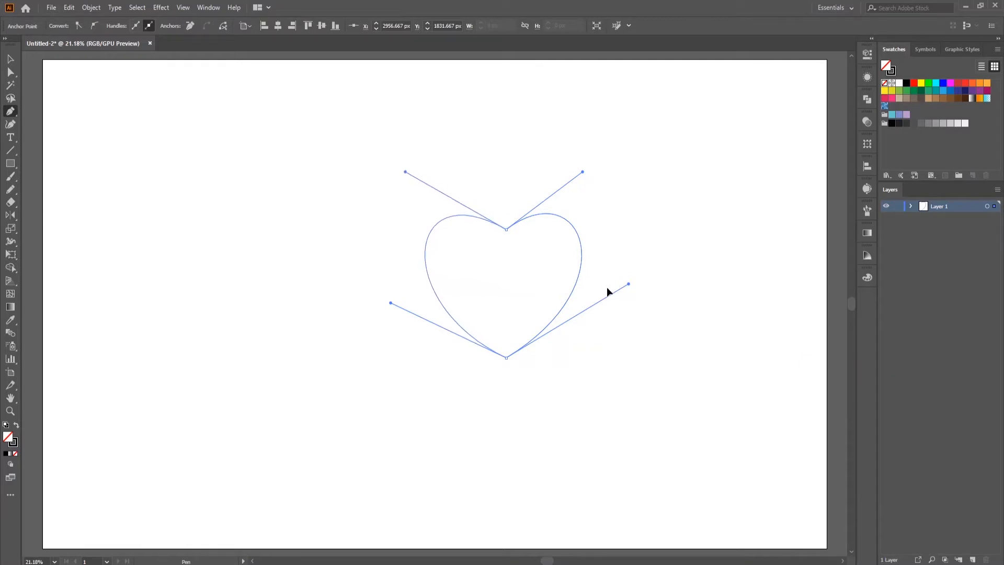
# Fill the heart with red (FF0000) and no stroke, and move it to the artboard's upper-right area
pyautogui.click(9, 60)
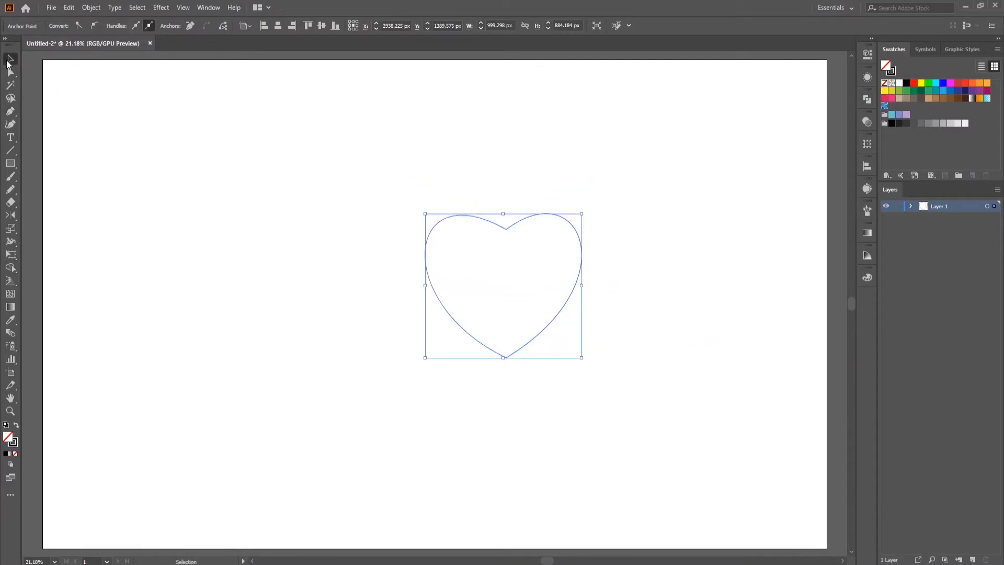
pyautogui.click(12, 443)
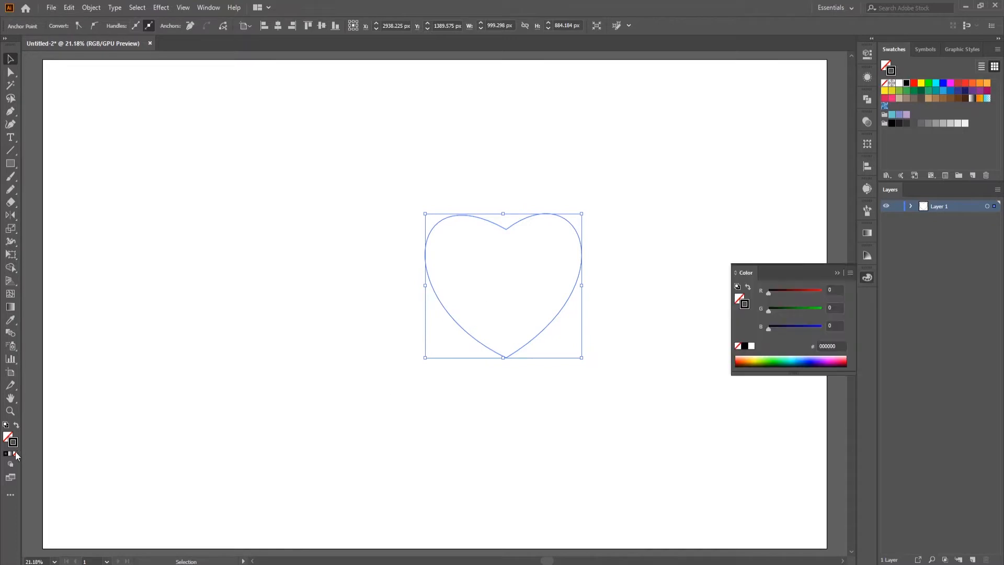
pyautogui.click(914, 83)
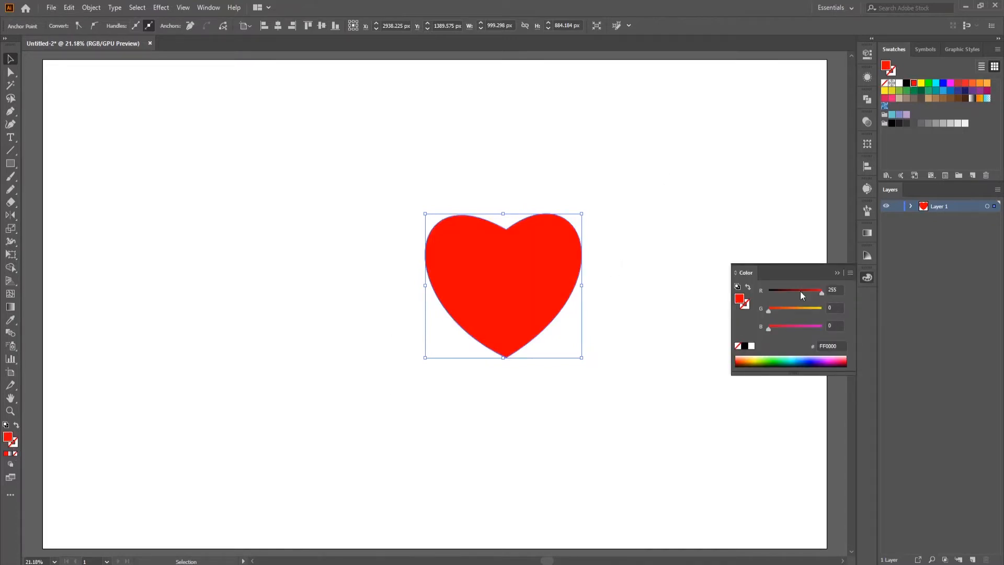
pyautogui.click(837, 274)
pyautogui.moveTo(491, 301); pyautogui.dragTo(642, 201)
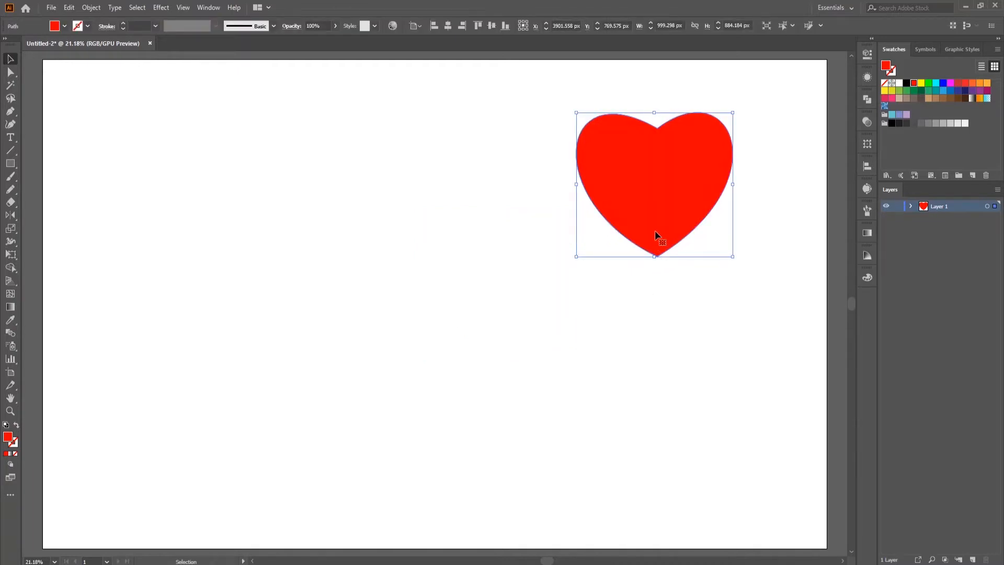
# Create two overlapping hearts about 230 px wide from copies of the large heart, filling the front one white
pyautogui.moveTo(656, 231); pyautogui.dragTo(458, 326)
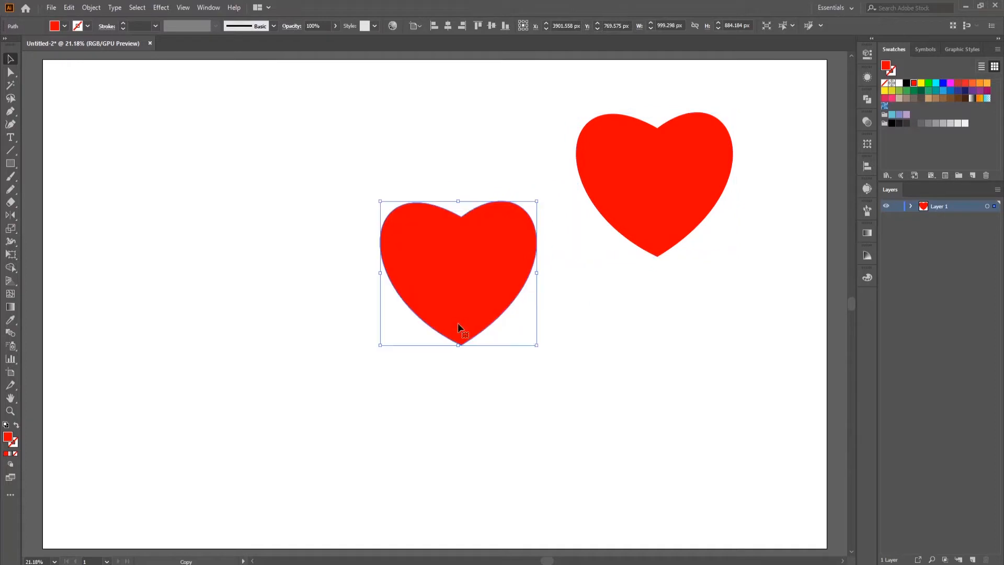
pyautogui.moveTo(536, 344); pyautogui.dragTo(453, 270)
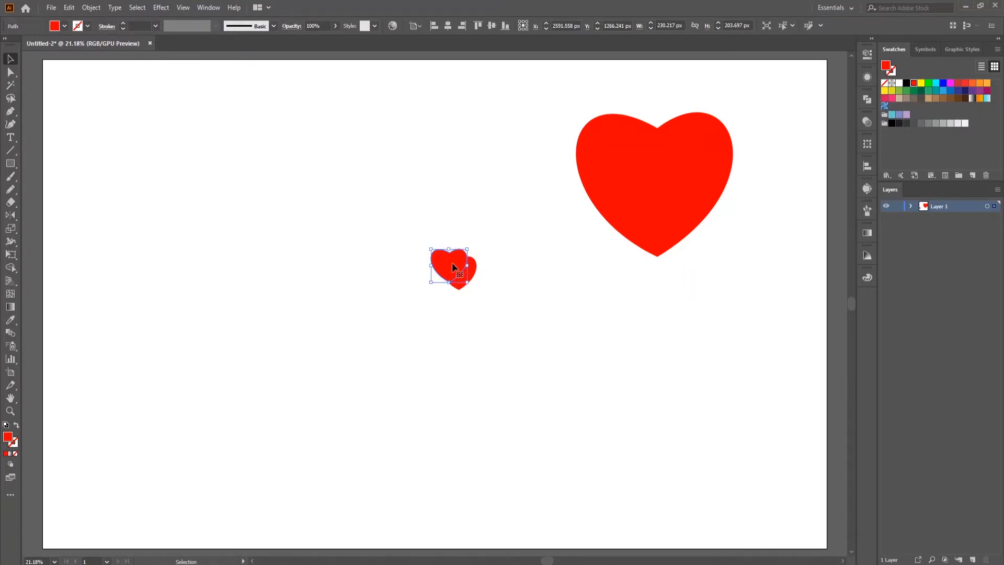
pyautogui.click(900, 84)
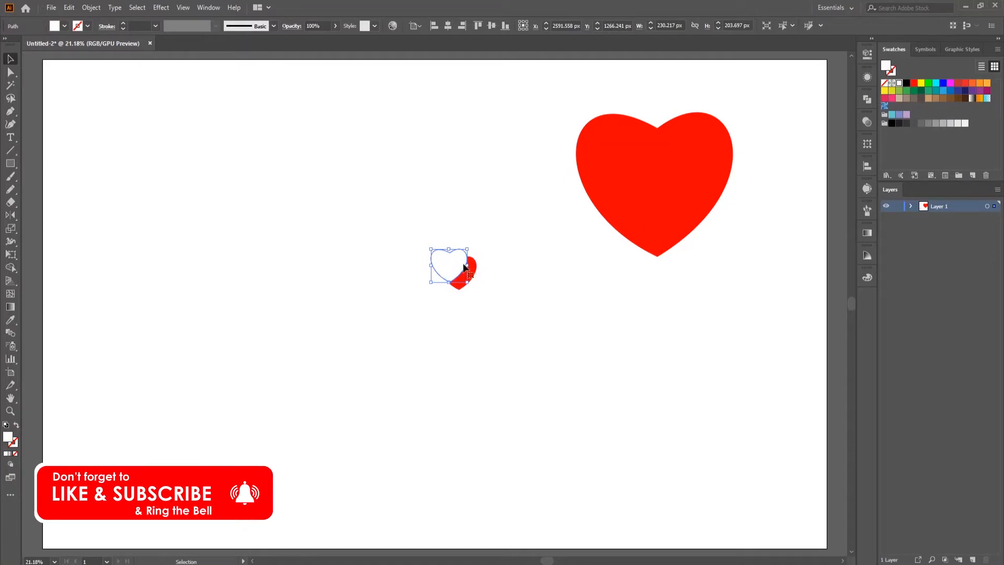
# Bring the small red heart in front of the white heart
pyautogui.click(499, 293)
pyautogui.moveTo(461, 273); pyautogui.dragTo(470, 281)
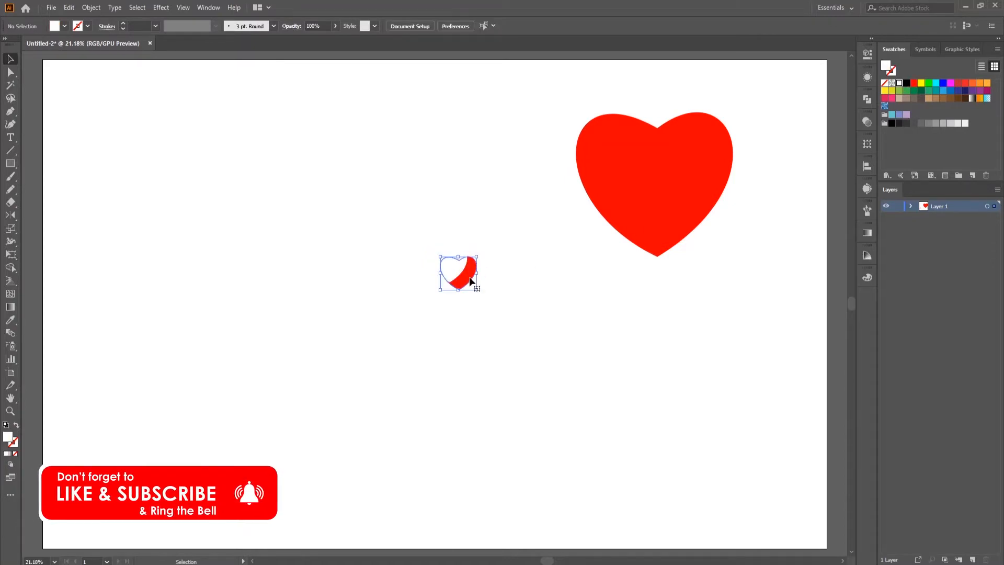
pyautogui.rightClick(470, 282)
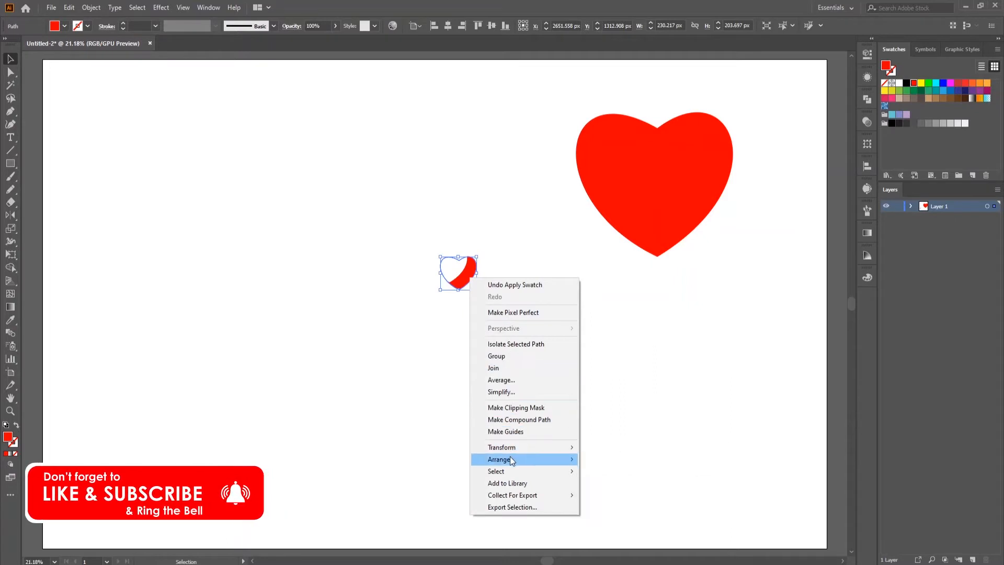
pyautogui.moveTo(511, 460)
pyautogui.click(587, 457)
pyautogui.click(526, 348)
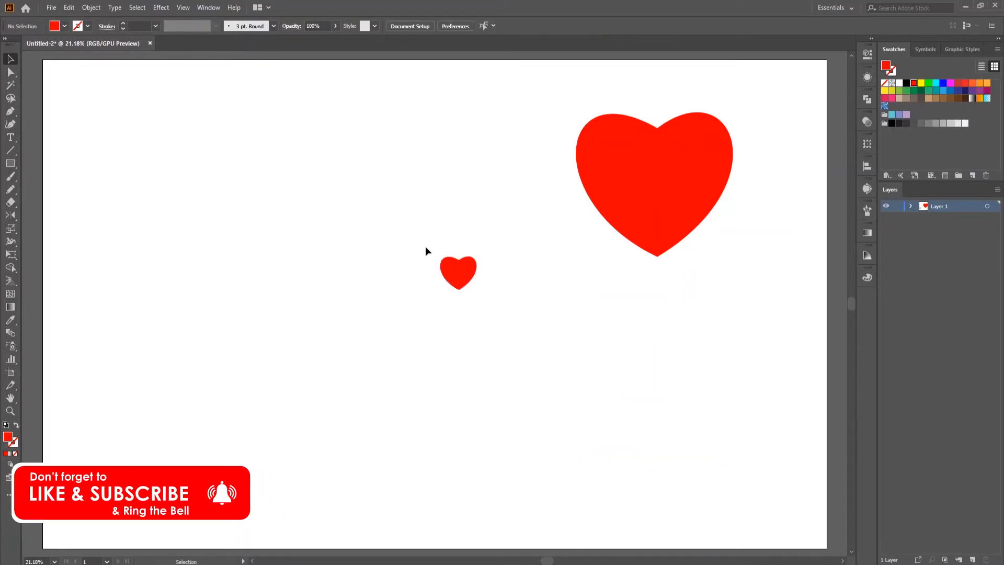
# Move the small heart pair onto the large heart and place a copy about 237 px wide on the blank area
pyautogui.moveTo(425, 248); pyautogui.dragTo(478, 283)
pyautogui.moveTo(528, 241); pyautogui.dragTo(674, 197)
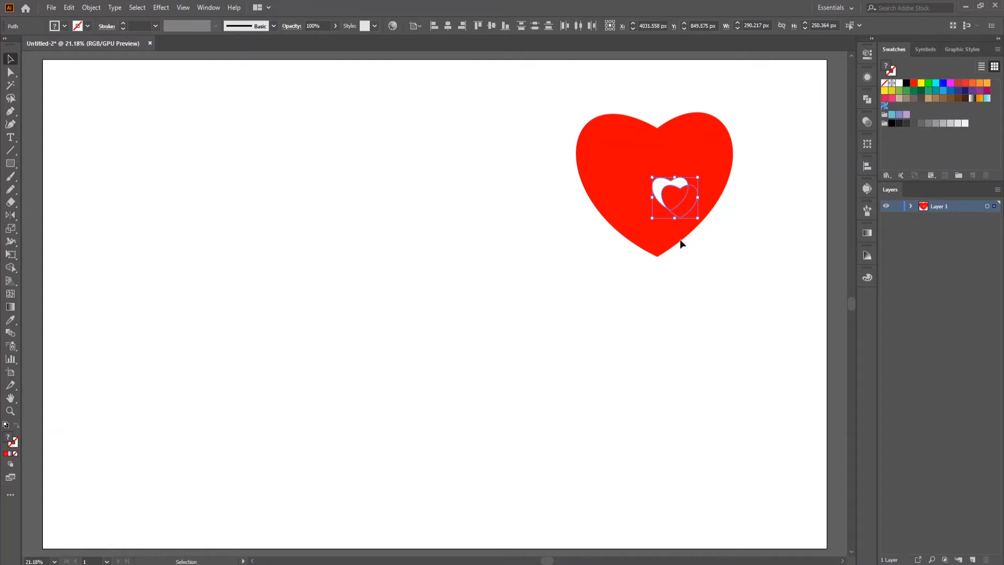
pyautogui.moveTo(676, 203); pyautogui.dragTo(514, 299)
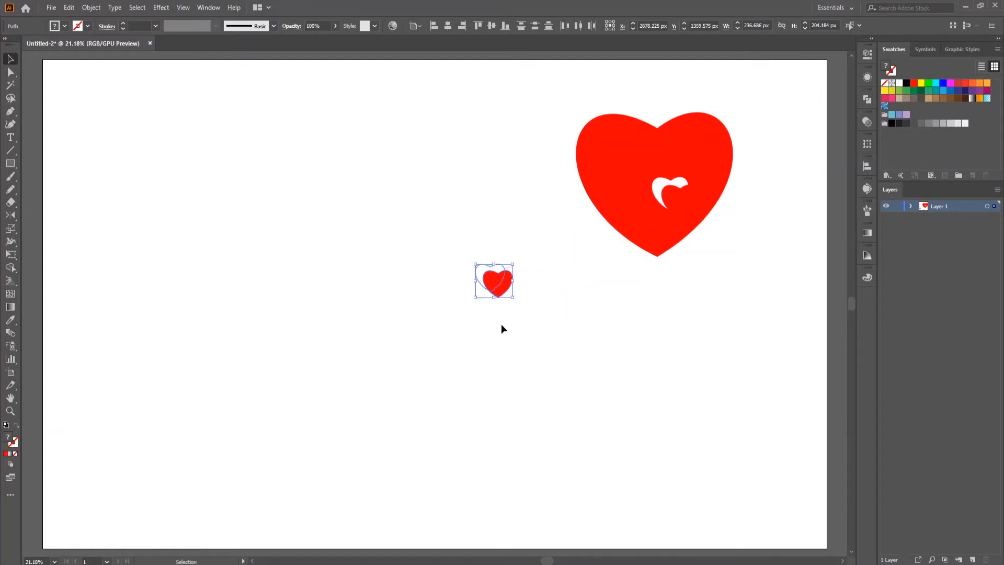
# Shift the copied pair's white heart slightly away from its red heart, up and to the left
pyautogui.click(480, 272)
pyautogui.scroll(2, 480, 270)
pyautogui.moveTo(482, 269); pyautogui.dragTo(486, 258)
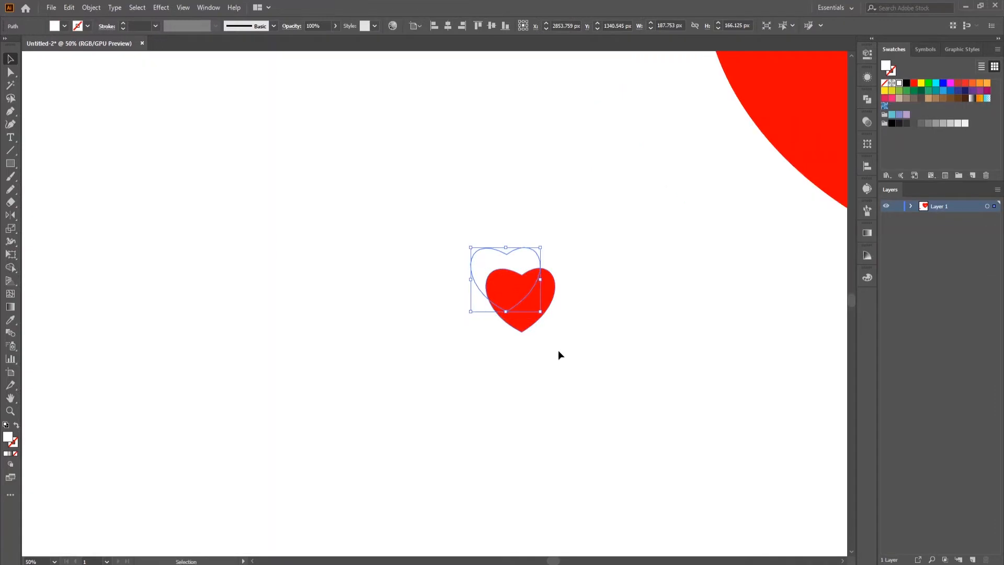
pyautogui.click(558, 350)
# Duplicate the pair below and to the left, enlarge the copy to about 293 px wide, and adjust its white heart
pyautogui.moveTo(436, 218); pyautogui.dragTo(602, 381)
pyautogui.moveTo(518, 295); pyautogui.dragTo(419, 407)
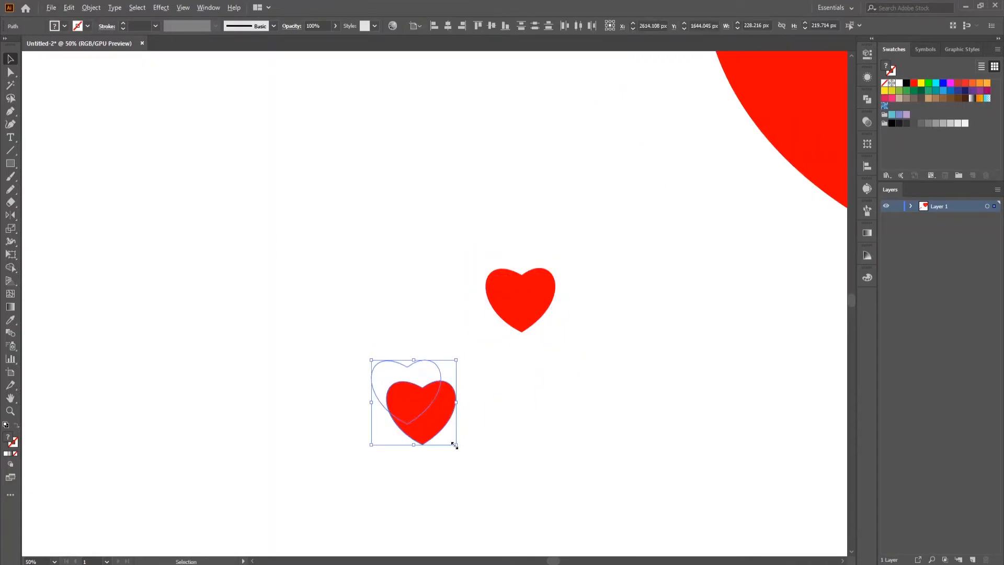
pyautogui.moveTo(457, 444); pyautogui.dragTo(471, 461)
pyautogui.scroll(-2, 532, 411)
pyautogui.moveTo(533, 412); pyautogui.dragTo(464, 378)
pyautogui.click(398, 356)
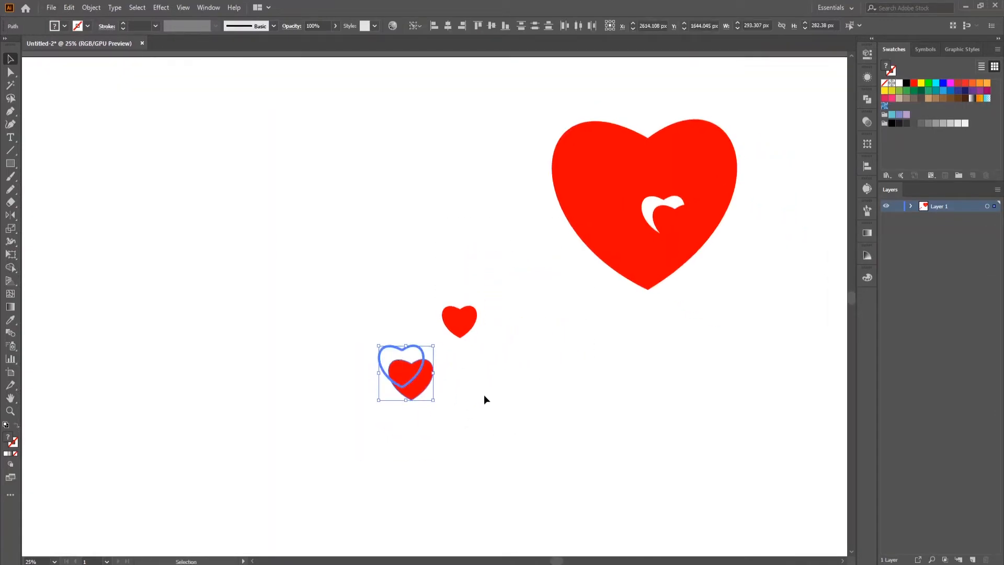
pyautogui.click(485, 394)
pyautogui.click(389, 357)
pyautogui.moveTo(388, 357); pyautogui.dragTo(384, 361)
# Place the smaller pair in the large heart's upper-right lobe and shift the pair already on it up and to the right
pyautogui.moveTo(419, 286); pyautogui.dragTo(715, 167)
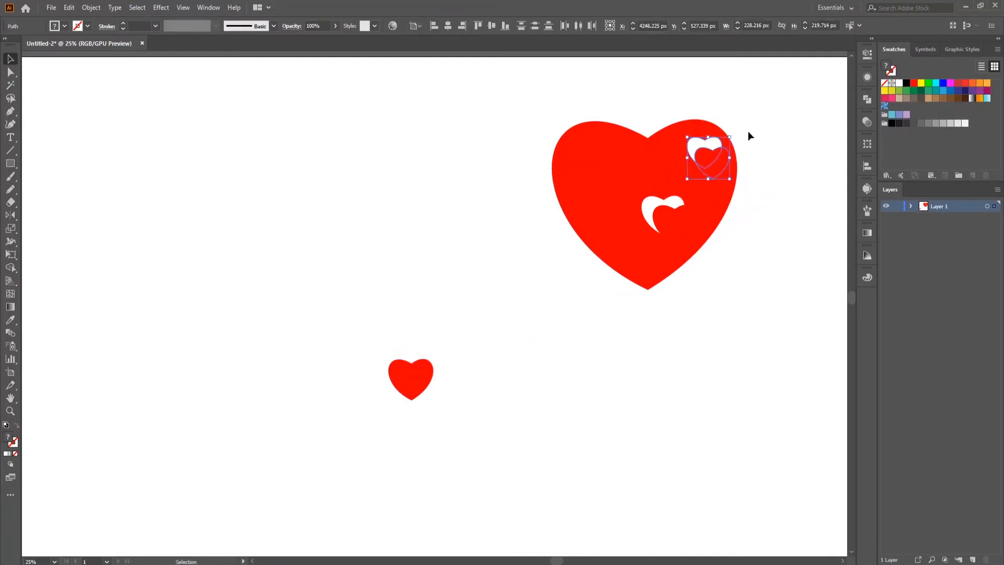
pyautogui.moveTo(747, 132); pyautogui.dragTo(734, 126)
pyautogui.click(669, 213)
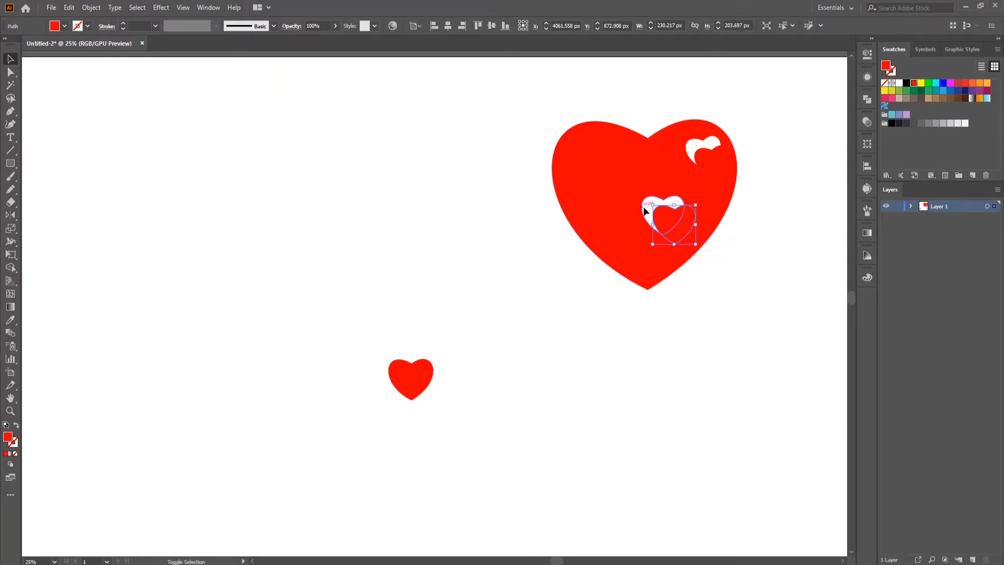
pyautogui.keyDown('shift'); pyautogui.click(644, 211); pyautogui.keyUp('shift')
pyautogui.moveTo(677, 210); pyautogui.dragTo(690, 204)
# Move the remaining pair near the large heart's lower tip and enlarge the middle pair to about 333 px wide
pyautogui.click(411, 378)
pyautogui.moveTo(411, 378); pyautogui.dragTo(680, 270)
pyautogui.click(687, 213)
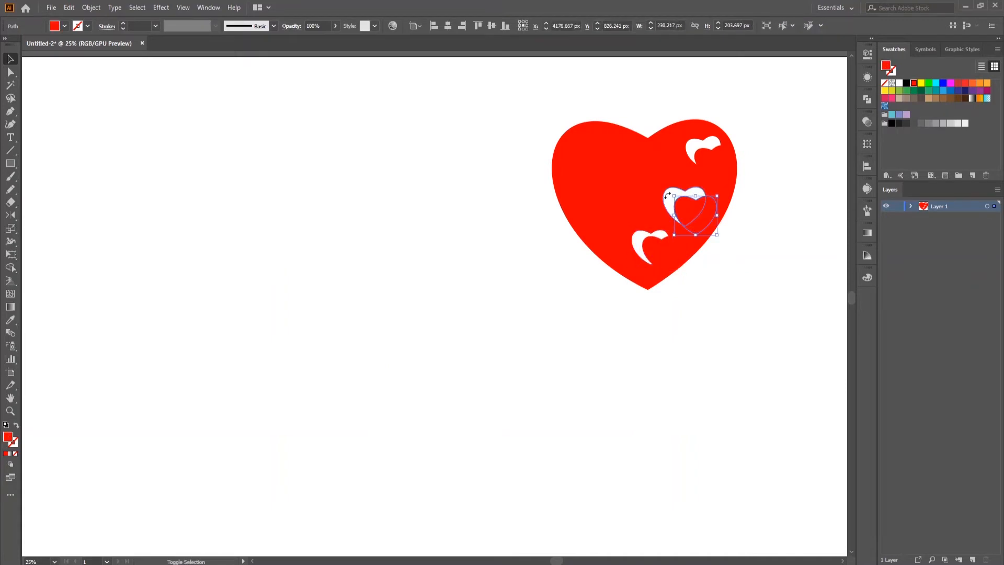
pyautogui.keyDown('shift'); pyautogui.click(668, 199); pyautogui.keyUp('shift')
pyautogui.moveTo(717, 235); pyautogui.dragTo(693, 212)
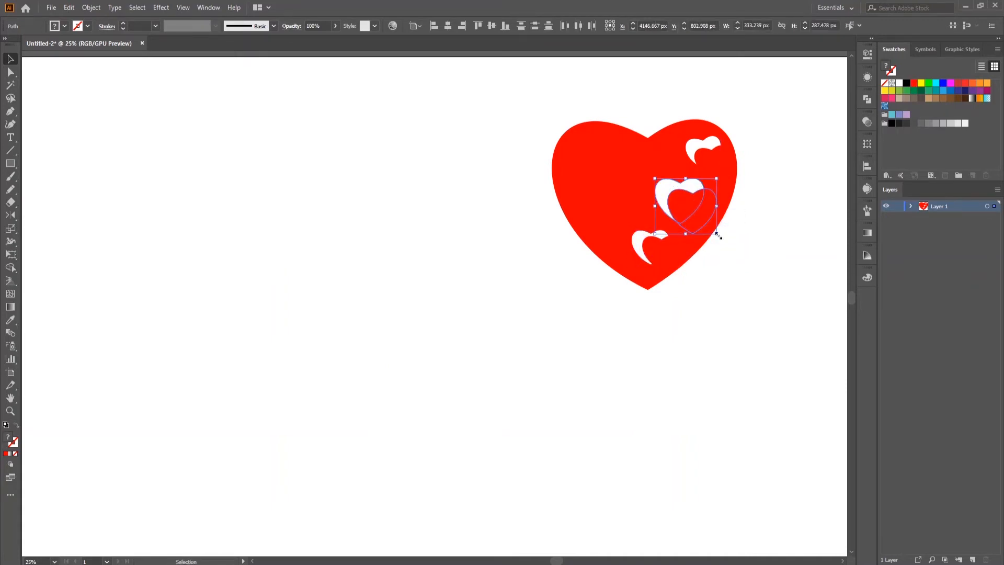
pyautogui.click(680, 302)
# Fill the three small red hearts on the large heart with dark red B70606
pyautogui.click(657, 253)
pyautogui.keyDown('shift'); pyautogui.click(692, 209); pyautogui.keyUp('shift')
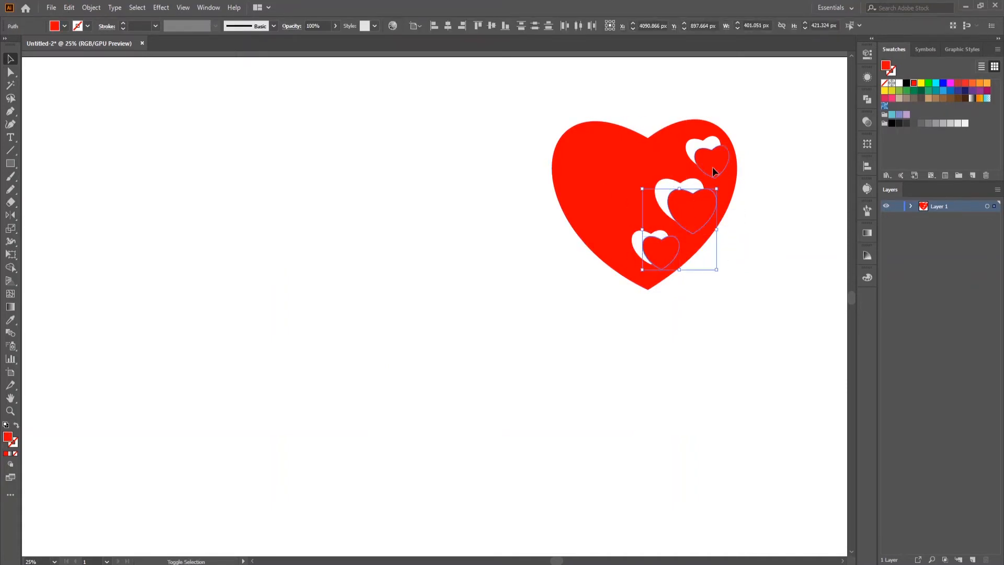
pyautogui.keyDown('shift'); pyautogui.click(712, 167); pyautogui.keyUp('shift')
pyautogui.doubleClick(9, 439)
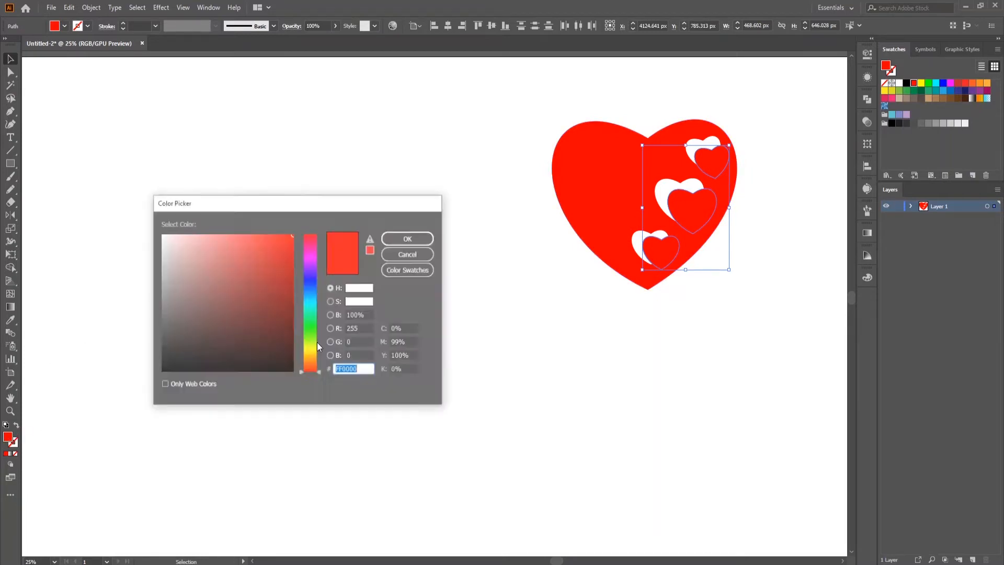
pyautogui.moveTo(286, 248); pyautogui.dragTo(288, 279)
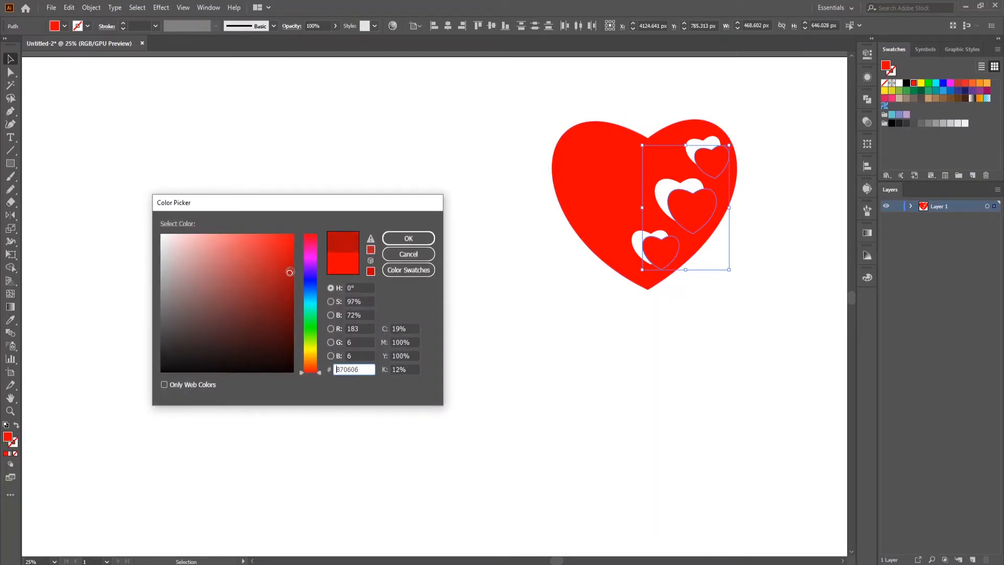
pyautogui.click(400, 237)
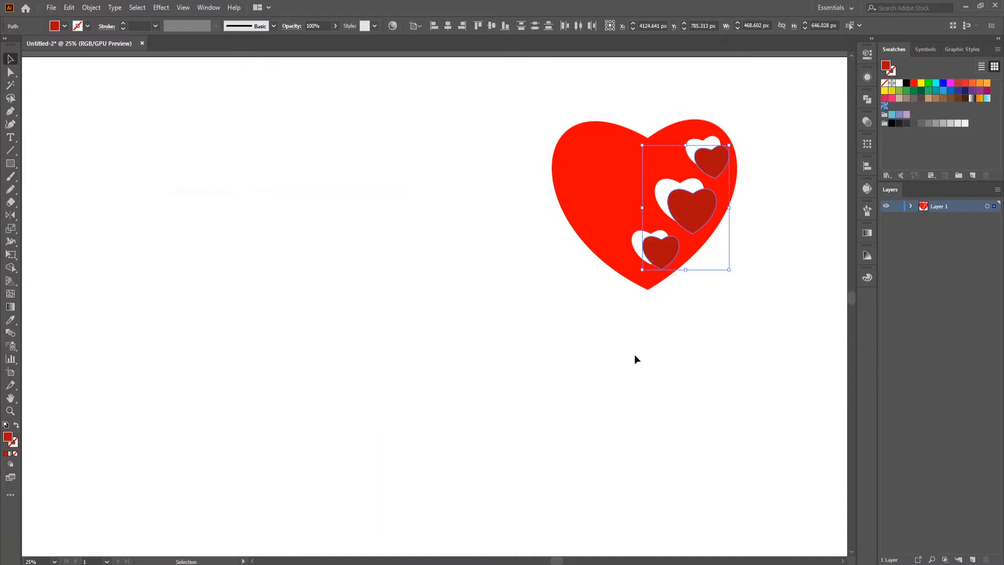
pyautogui.click(718, 318)
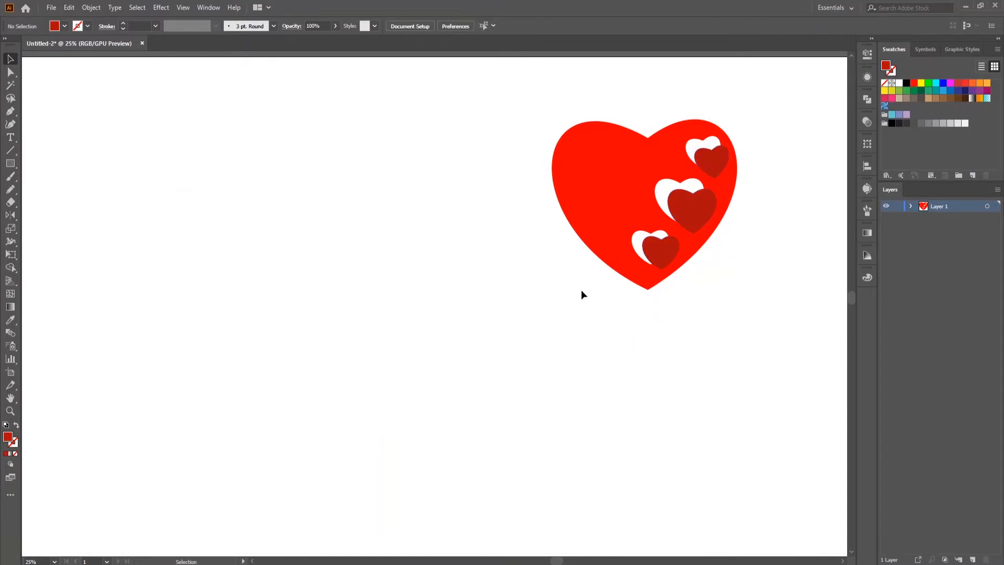
# Duplicate the large heart slightly up and to the left and give the copy the small hearts' dark red with the Eyedropper
pyautogui.click(588, 210)
pyautogui.moveTo(588, 208); pyautogui.dragTo(581, 204)
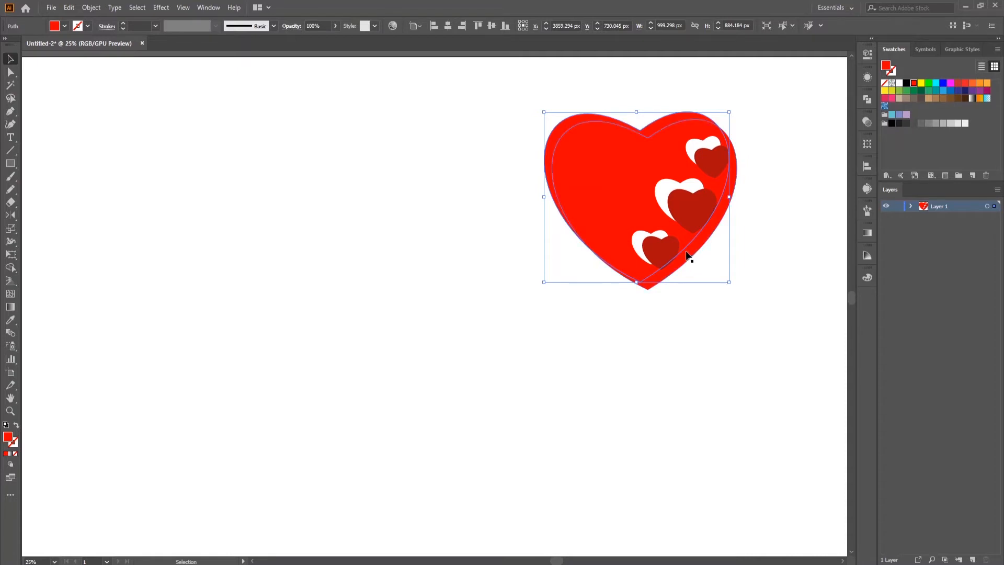
pyautogui.click(10, 326)
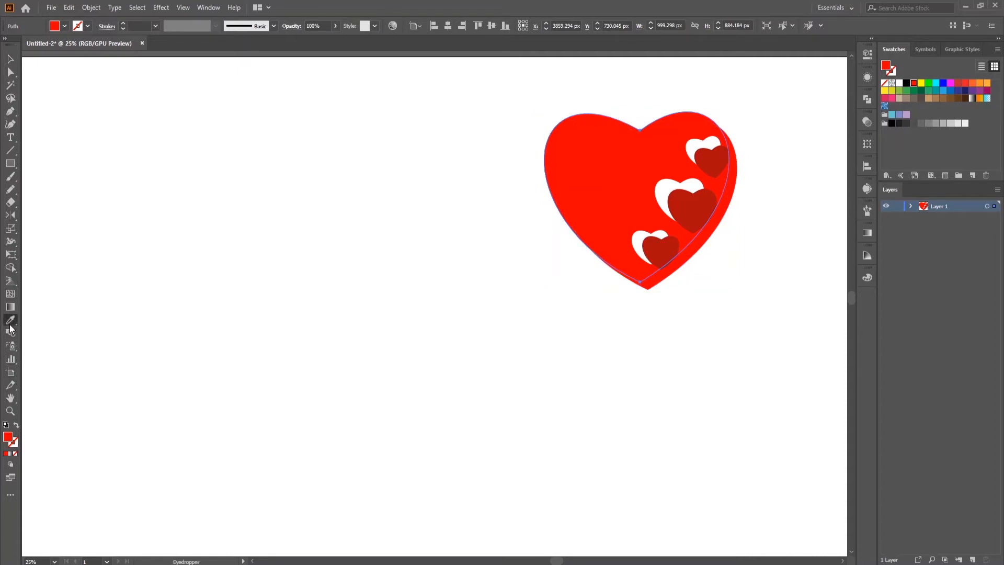
pyautogui.click(696, 217)
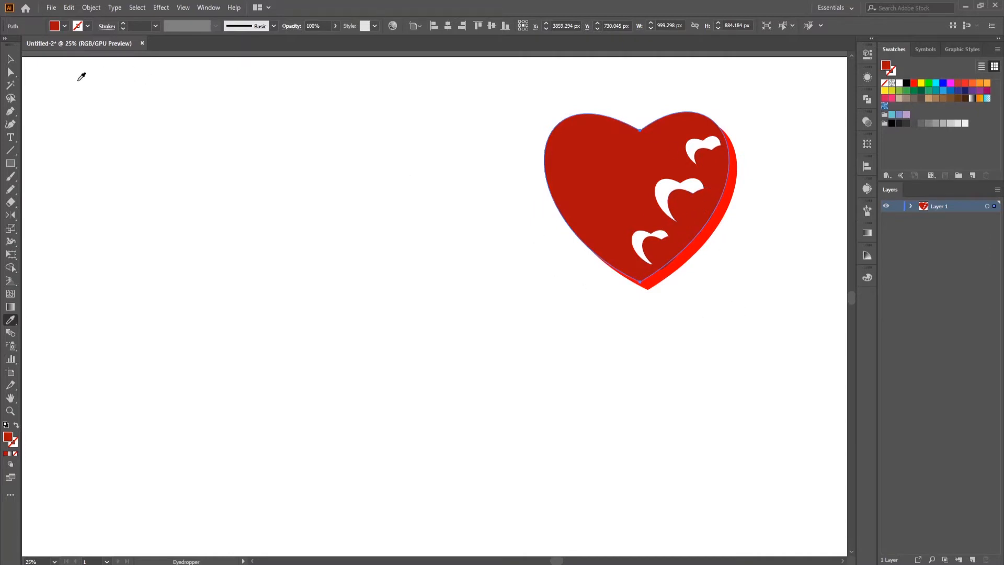
# Send the dark red large heart to the back, behind the bright red one
pyautogui.click(10, 60)
pyautogui.rightClick(588, 204)
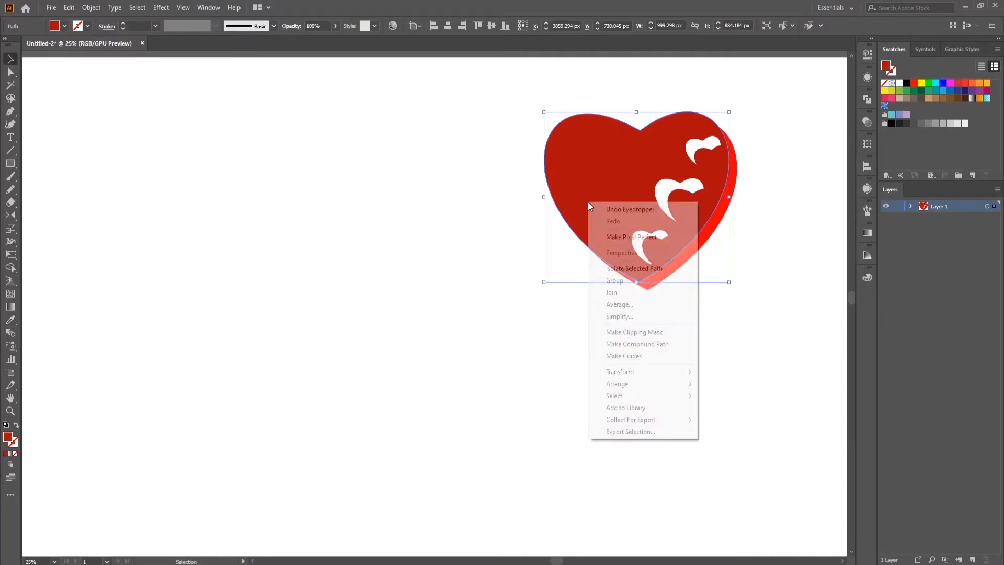
pyautogui.moveTo(633, 385)
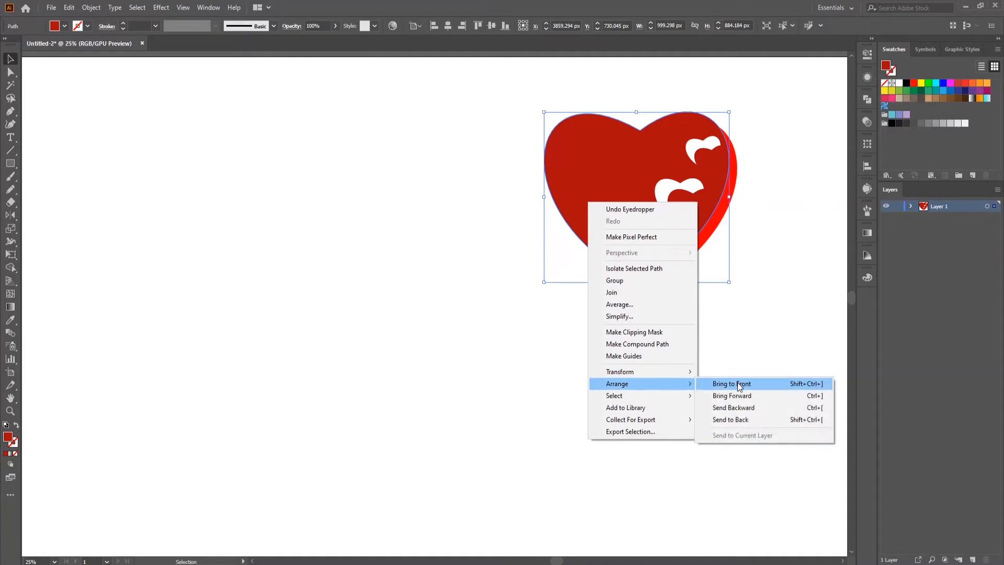
pyautogui.click(733, 419)
pyautogui.click(755, 293)
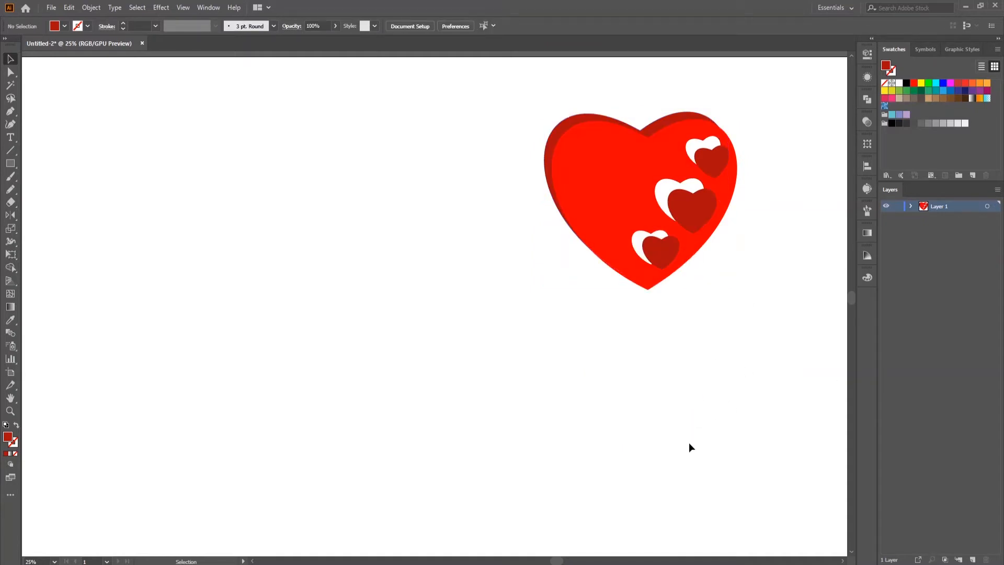
# Scatter five small red copies of the heart in varying sizes across the artboard's upper-left area, the rightmost about 291 px wide
pyautogui.hotkey('ctrl', '-')
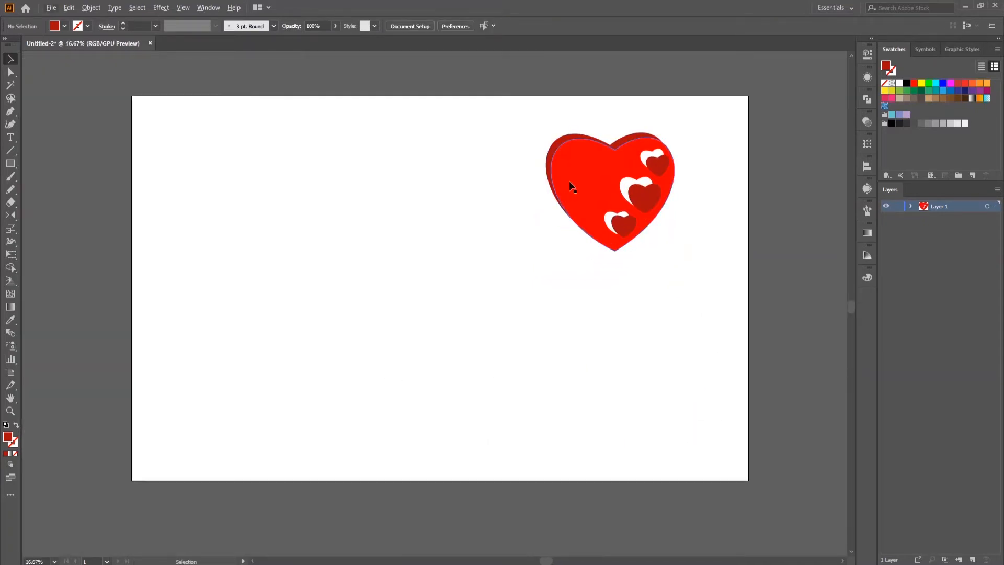
pyautogui.moveTo(582, 190); pyautogui.dragTo(150, 205)
pyautogui.moveTo(276, 266); pyautogui.dragTo(216, 235)
pyautogui.moveTo(231, 249); pyautogui.dragTo(292, 245)
pyautogui.moveTo(281, 236); pyautogui.dragTo(275, 243)
pyautogui.moveTo(252, 202); pyautogui.dragTo(309, 212)
pyautogui.click(335, 207)
pyautogui.click(312, 214)
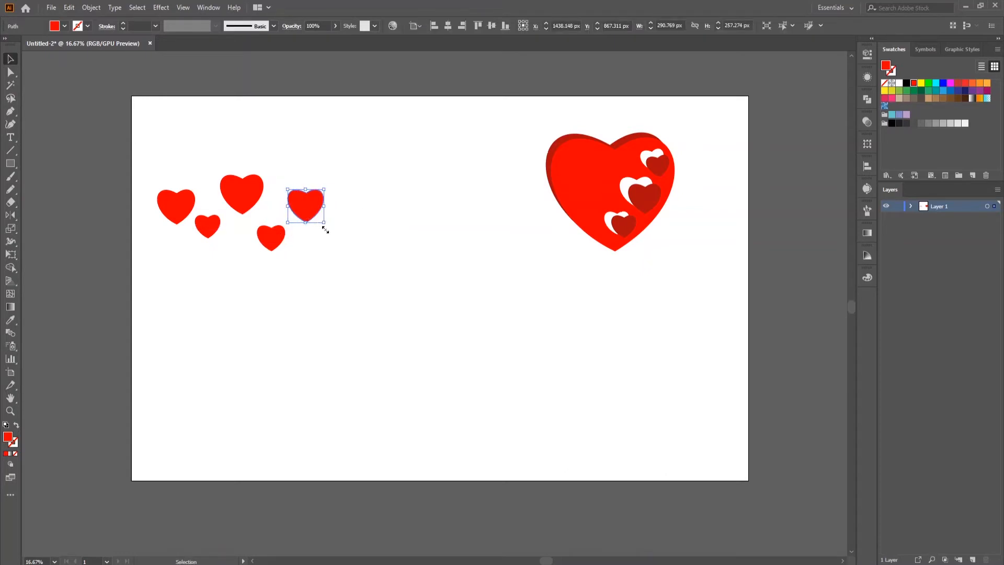
pyautogui.click(300, 256)
# Draw vertical Pen tool lines from the notches of the two leftmost small hearts up to the artboard's upper edge
pyautogui.click(9, 117)
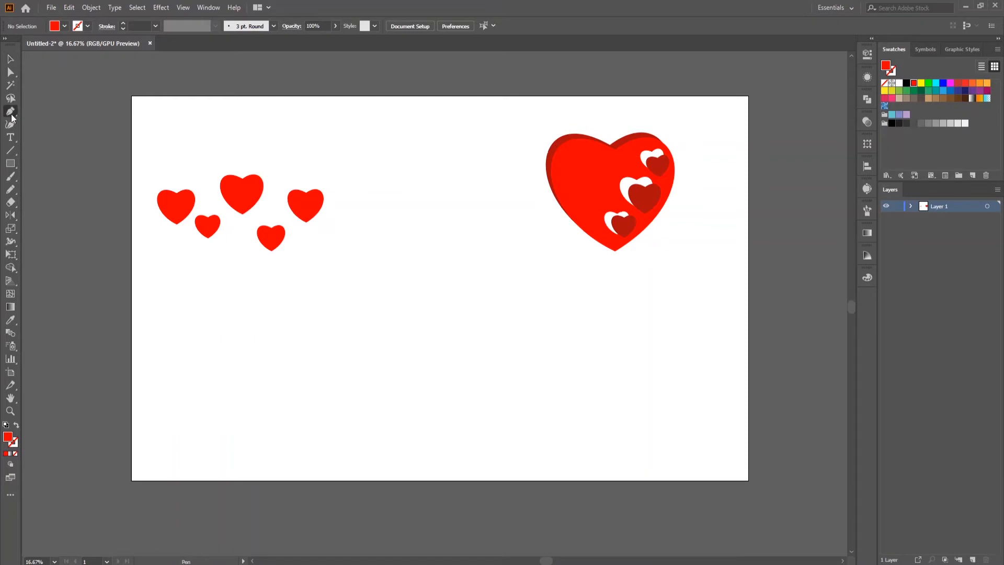
pyautogui.scroll(1, 231, 261)
pyautogui.moveTo(221, 329); pyautogui.dragTo(246, 374)
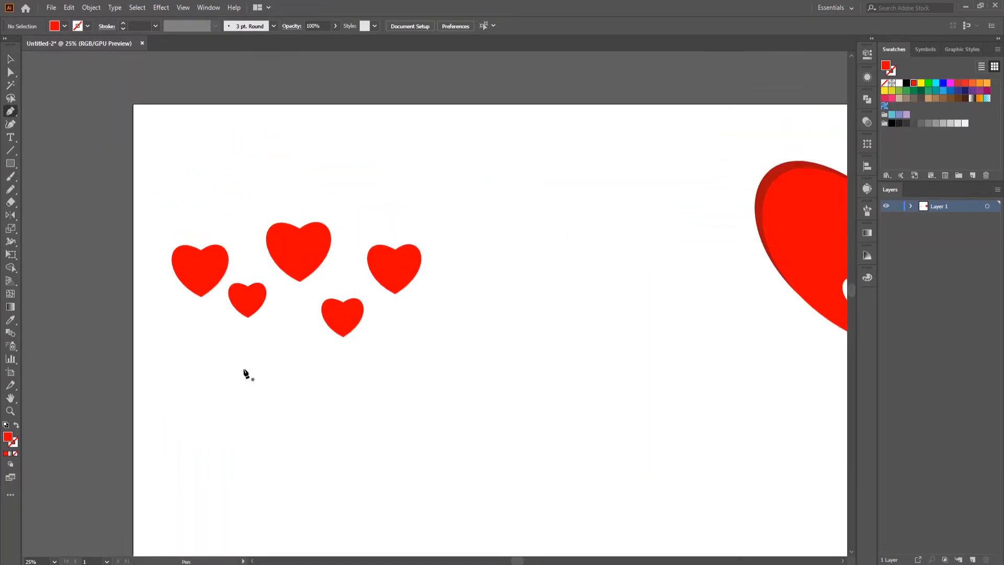
pyautogui.click(201, 250)
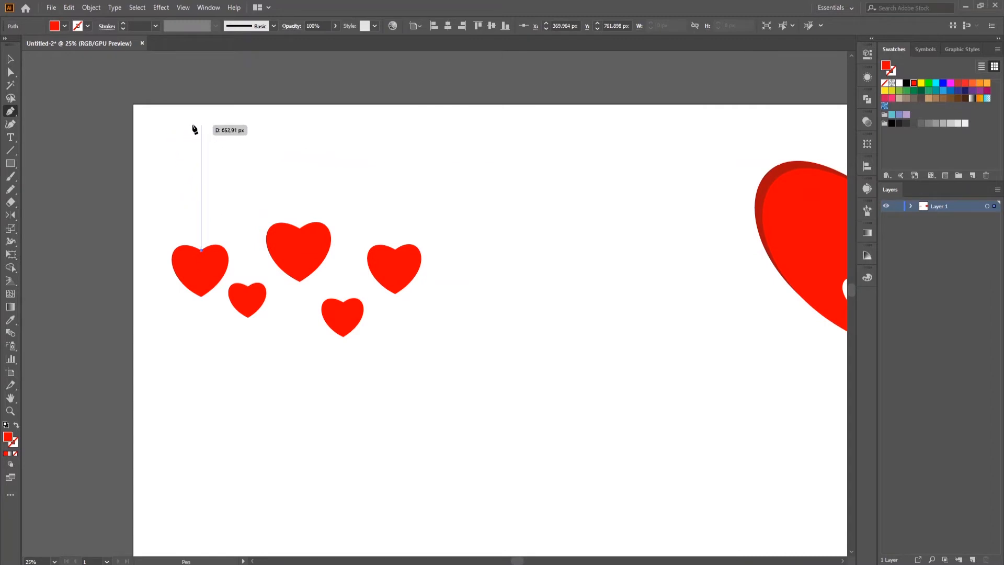
pyautogui.click(201, 104)
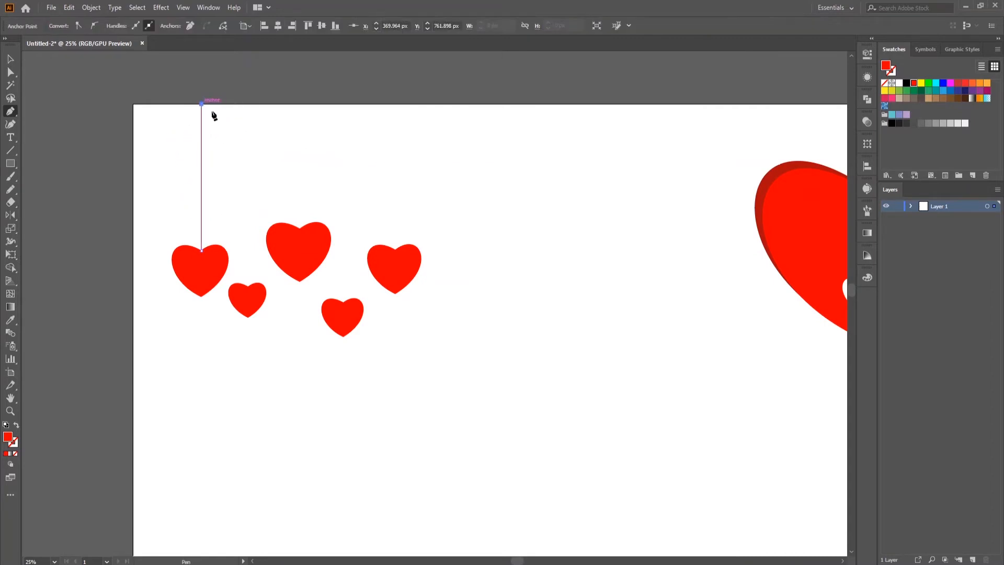
pyautogui.press('Escape')
pyautogui.click(248, 285)
pyautogui.click(247, 104)
pyautogui.press('Escape')
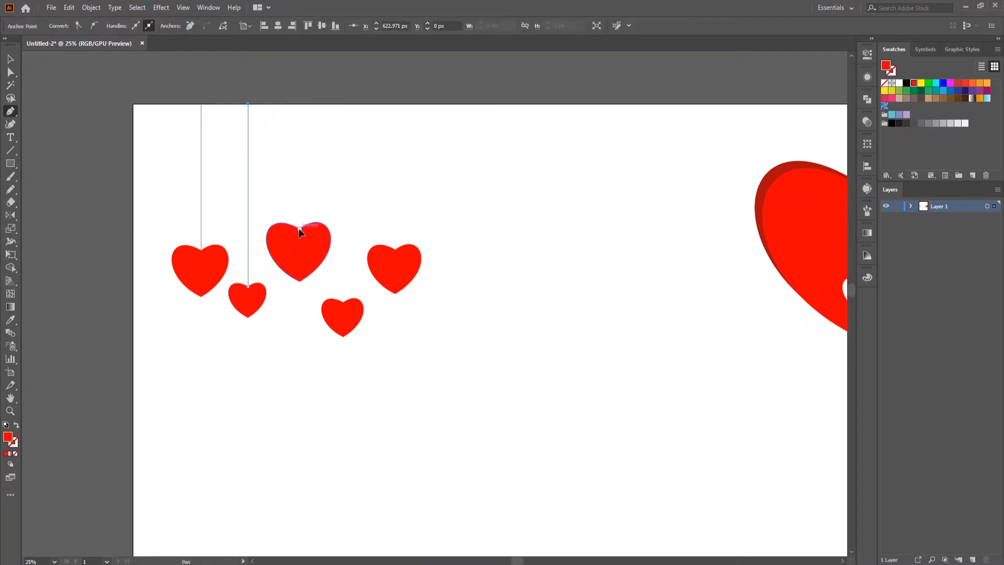
# Draw matching vertical lines from the notches of the other three small hearts up to the artboard's upper edge
pyautogui.click(299, 228)
pyautogui.click(299, 104)
pyautogui.press('Escape')
pyautogui.click(342, 302)
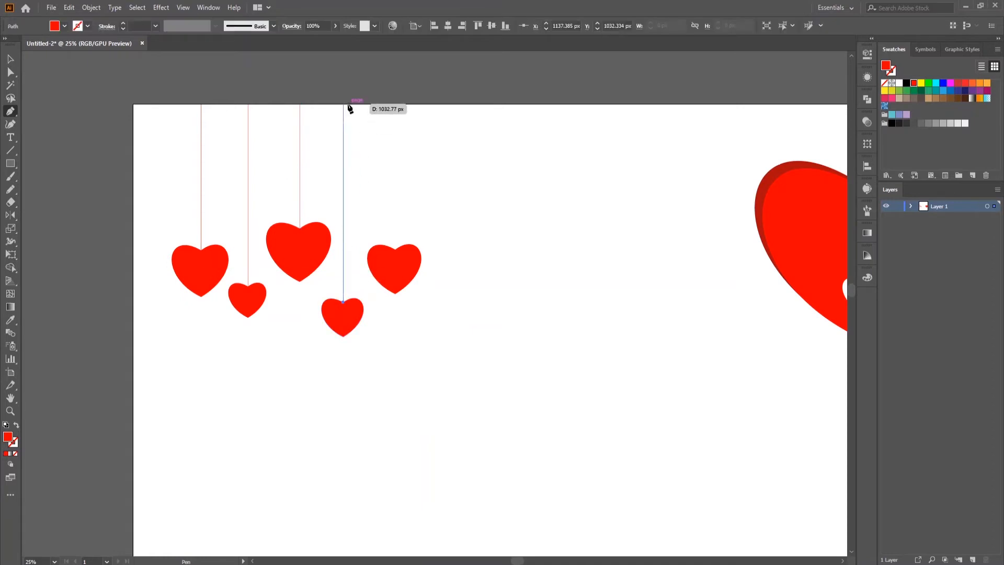
pyautogui.click(343, 104)
pyautogui.press('Escape')
pyautogui.click(395, 249)
pyautogui.click(394, 105)
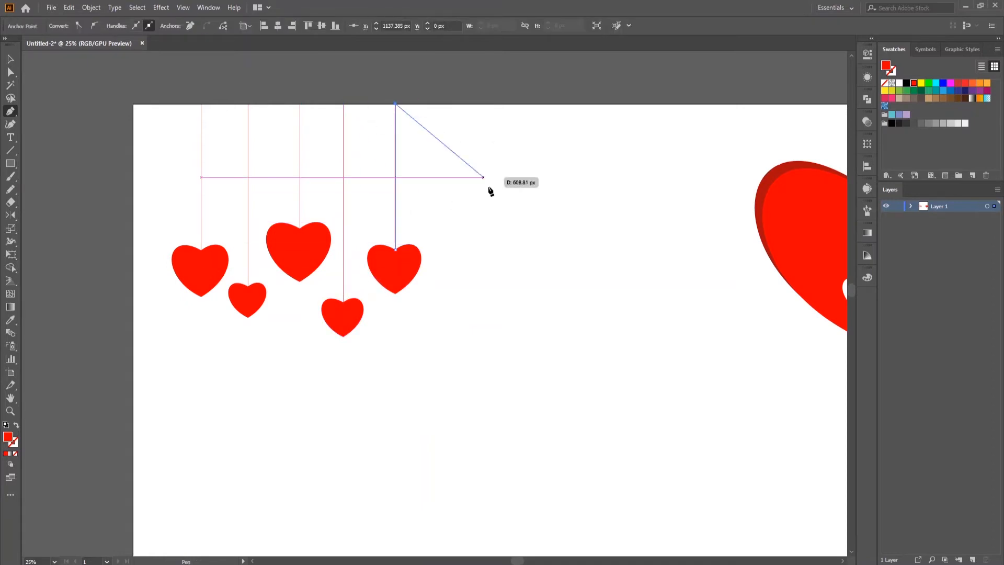
pyautogui.press('Escape')
# Start a scalloped cloud outline with the Curvature tool at the artboard's lower-left edge, using a red 1 pt stroke and no fill, through four arcs
pyautogui.hotkey('ctrl', '-')
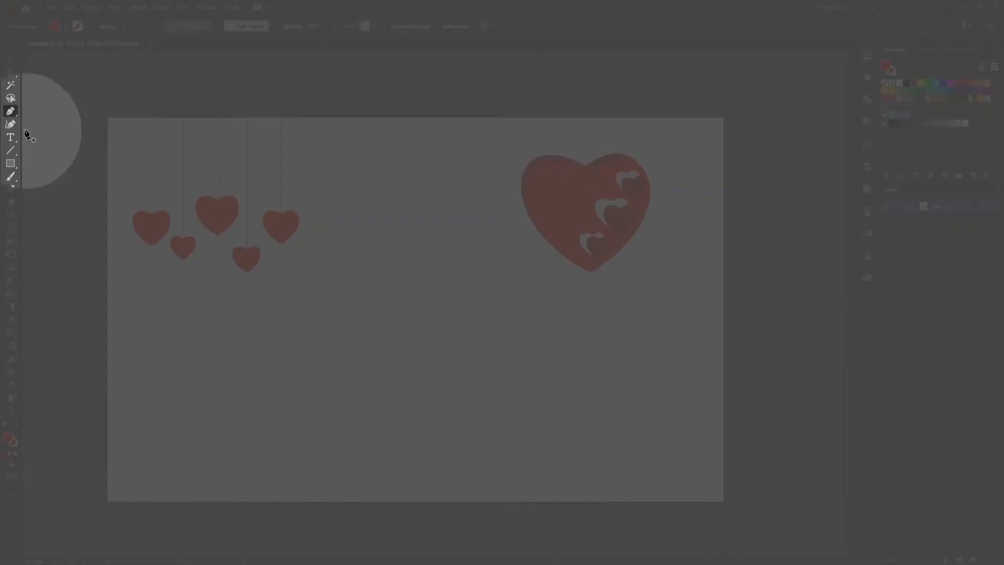
pyautogui.click(13, 124)
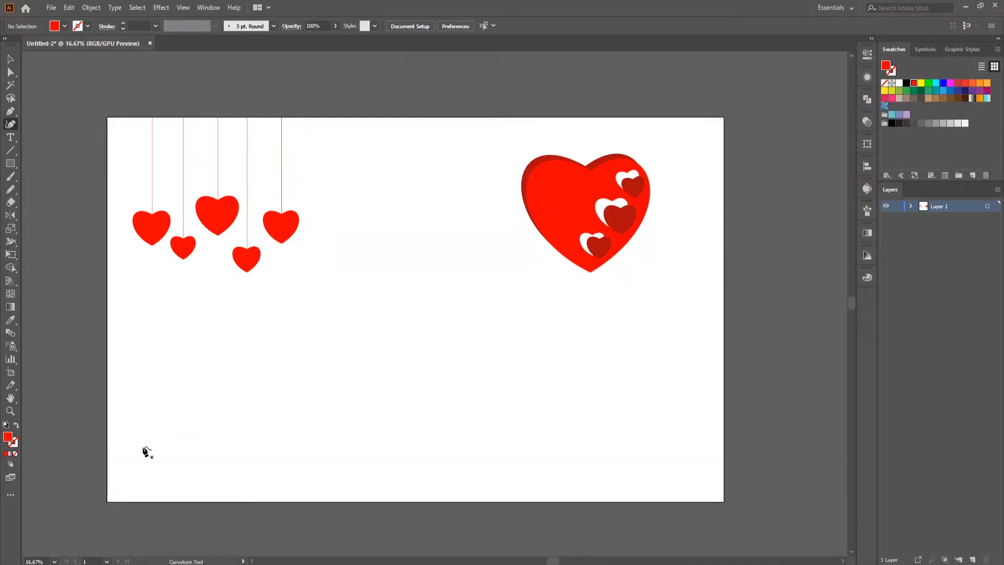
pyautogui.click(106, 438)
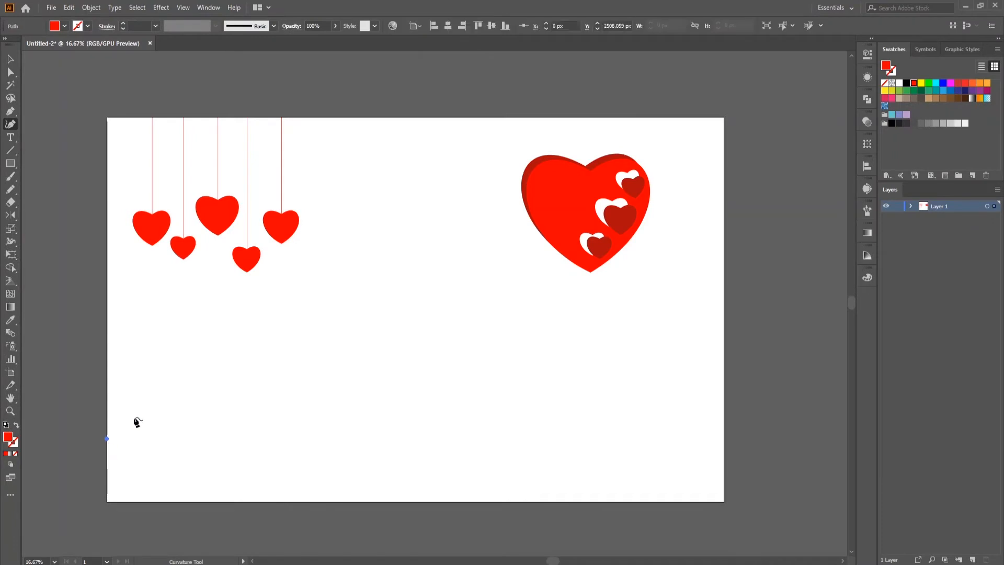
pyautogui.click(204, 444)
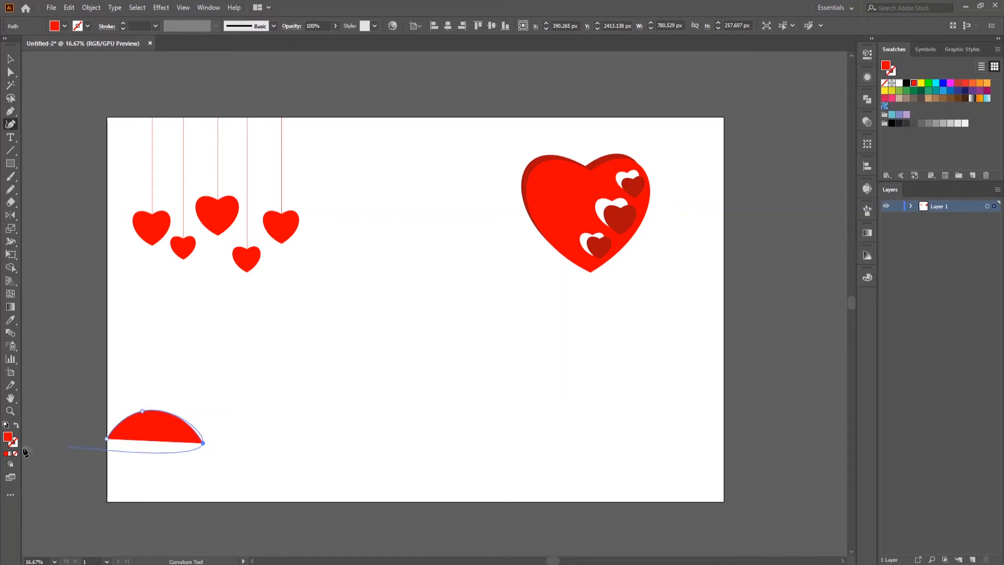
pyautogui.hotkey('shift', 'x')
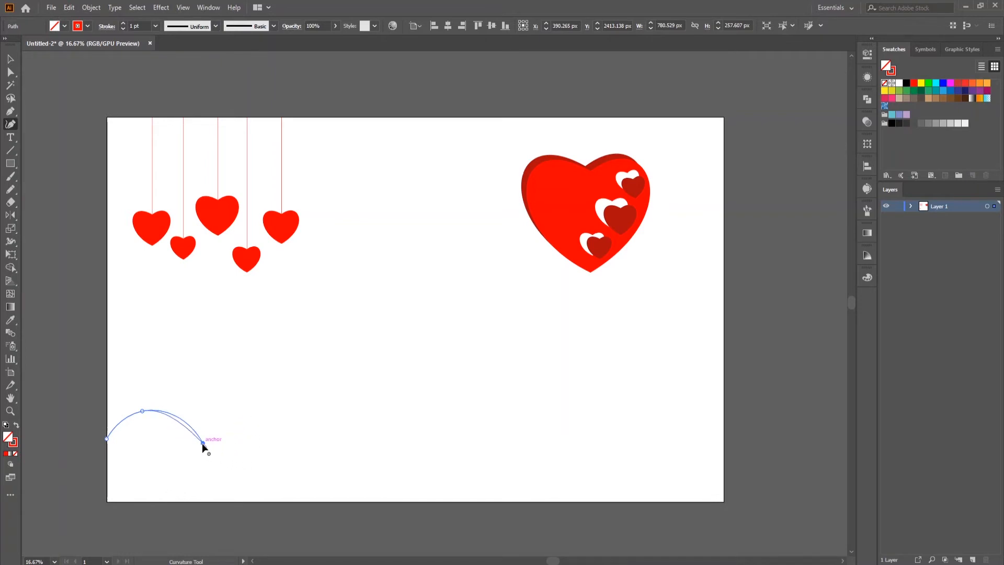
pyautogui.doubleClick(203, 443)
pyautogui.click(226, 426)
pyautogui.doubleClick(254, 451)
pyautogui.click(279, 422)
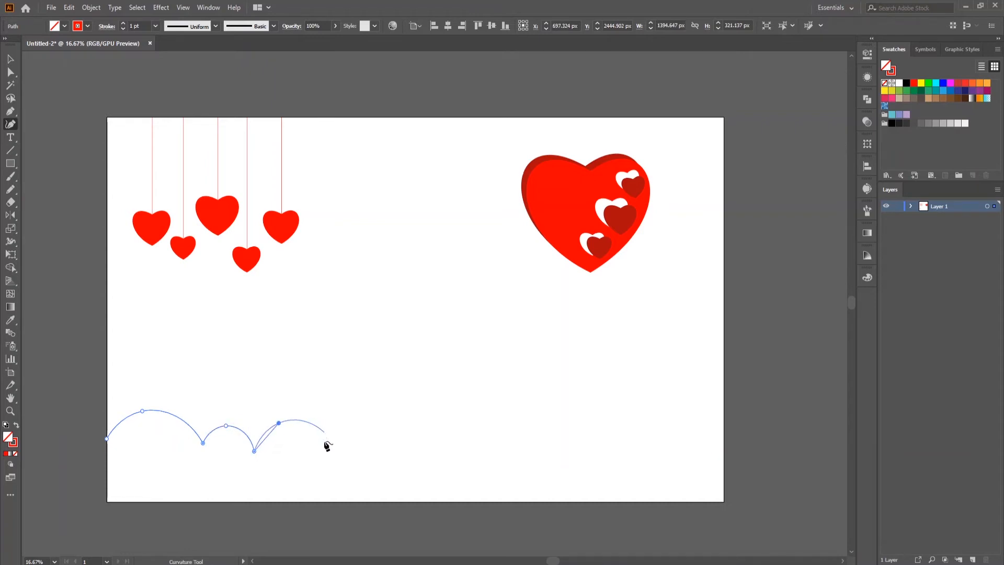
pyautogui.click(356, 414)
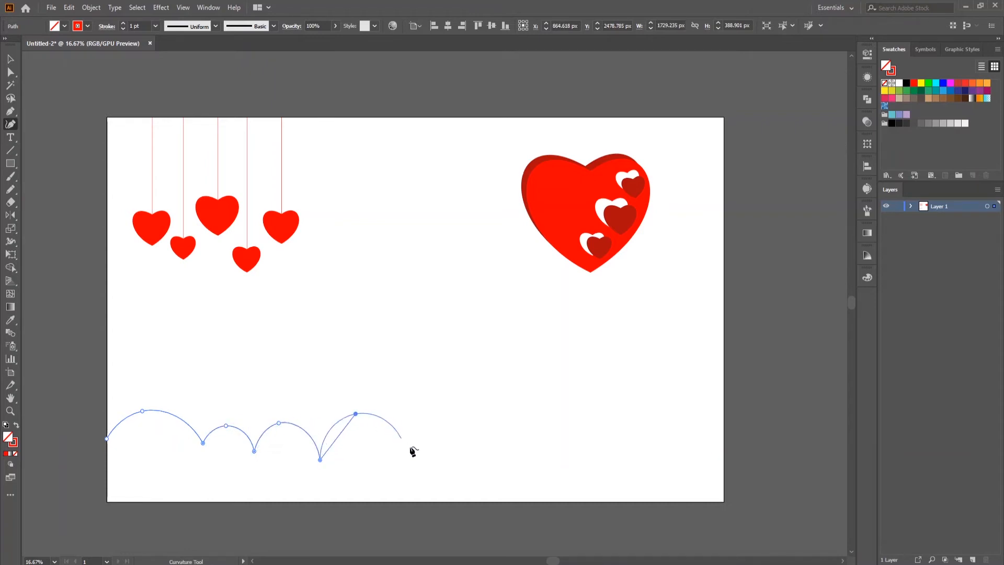
# Continue the cloud outline with four more arcs to the artboard's right edge and close it along the bottom corners
pyautogui.doubleClick(412, 450)
pyautogui.click(440, 430)
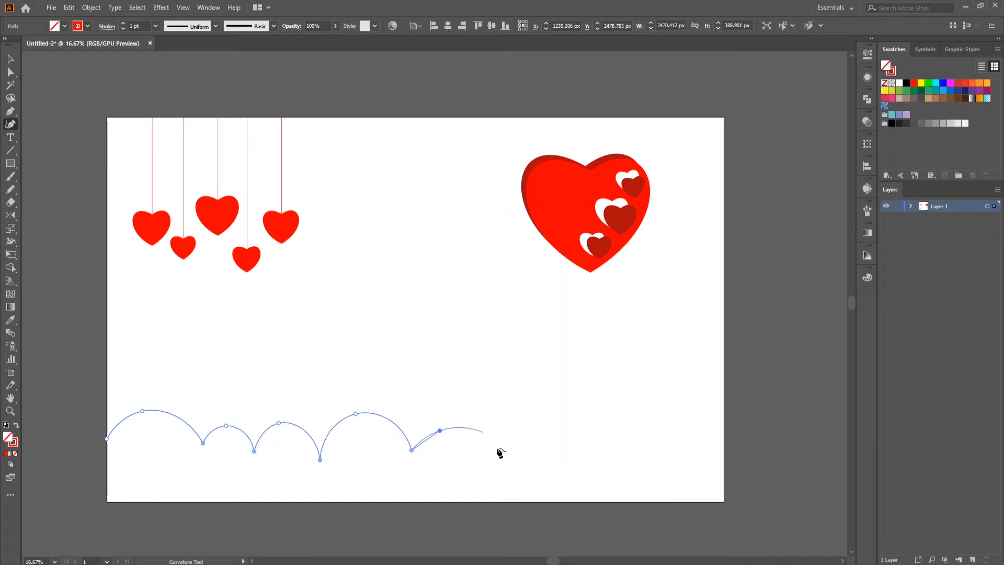
pyautogui.click(532, 405)
pyautogui.doubleClick(602, 442)
pyautogui.click(622, 419)
pyautogui.doubleClick(648, 437)
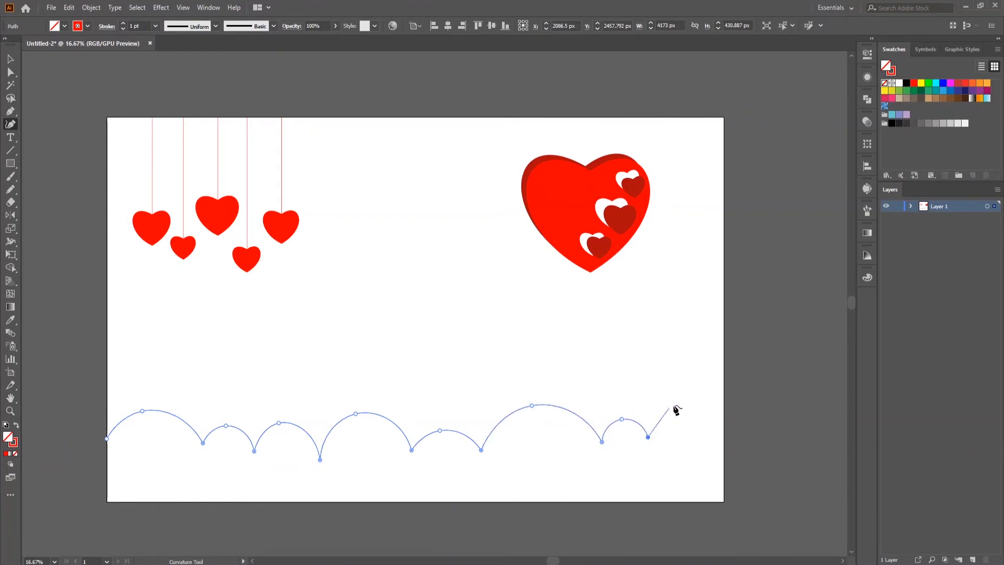
pyautogui.click(676, 404)
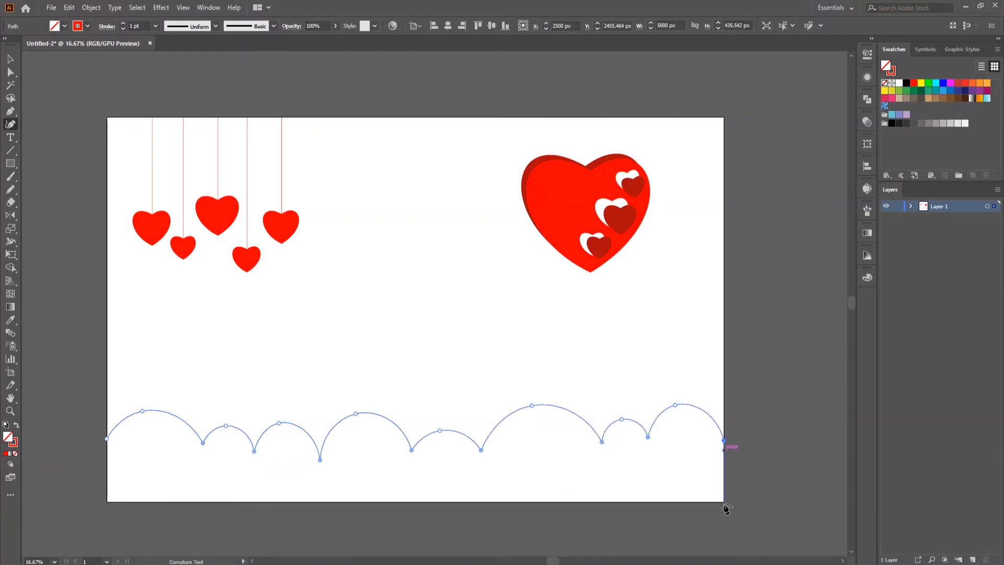
pyautogui.doubleClick(107, 501)
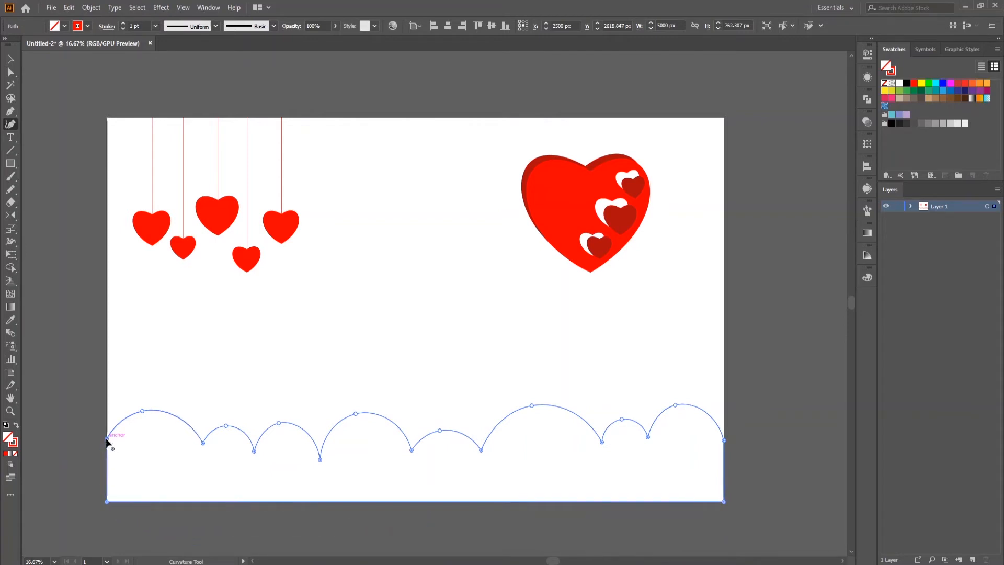
# Swap the cloud shape's red stroke to a fill and lighten the fill to a soft coral red
pyautogui.press('v')
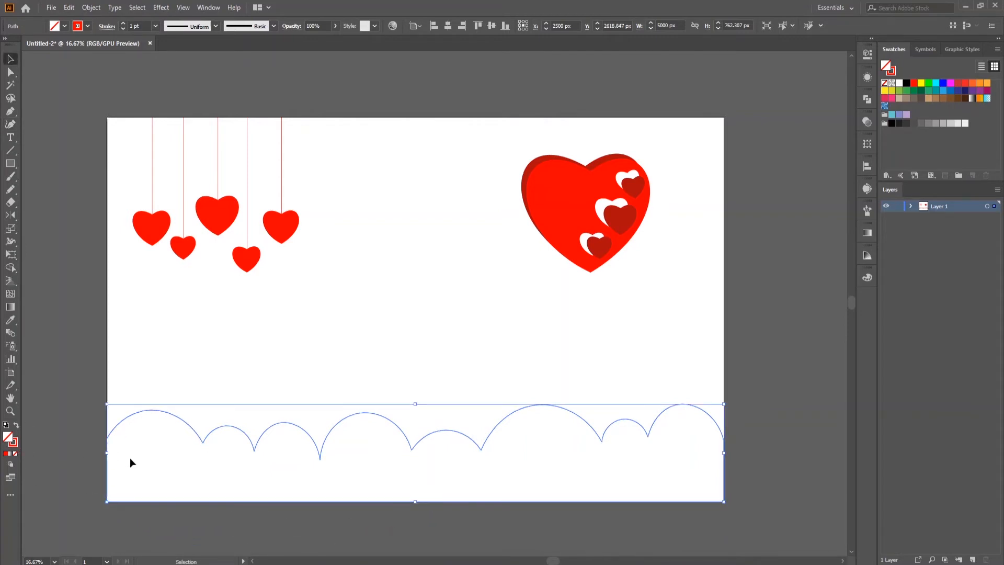
pyautogui.hotkey('shift', 'x')
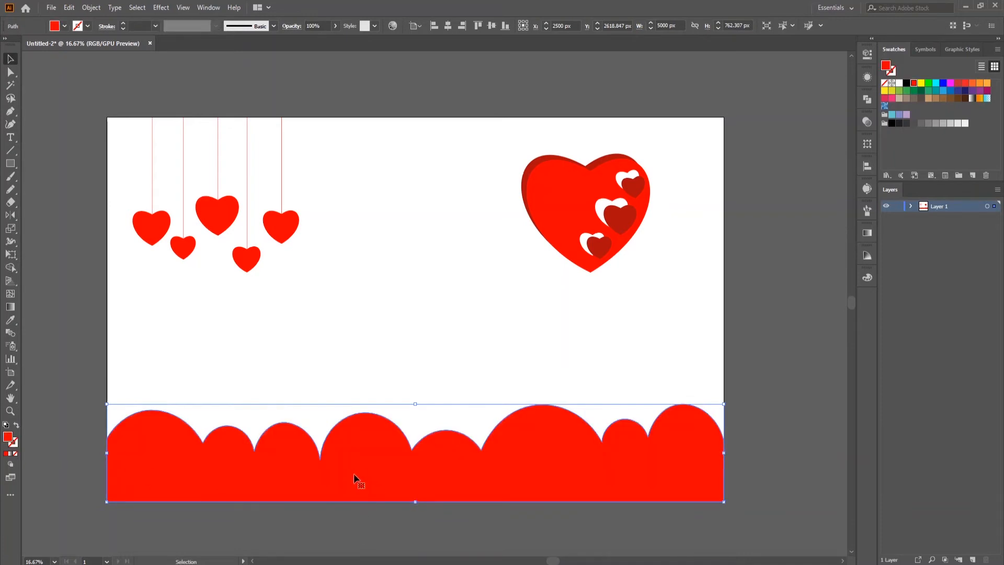
pyautogui.doubleClick(8, 438)
pyautogui.moveTo(292, 235); pyautogui.dragTo(254, 233)
pyautogui.click(408, 238)
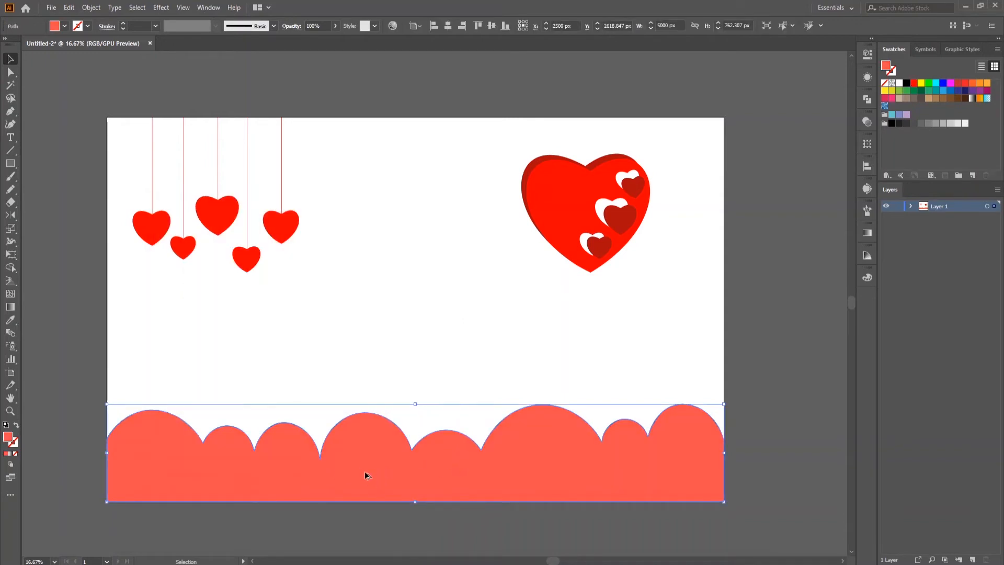
# Duplicate the cloud shape slightly upward, keeping it horizontally aligned, and send the copy to the back
pyautogui.moveTo(365, 473); pyautogui.dragTo(364, 464)
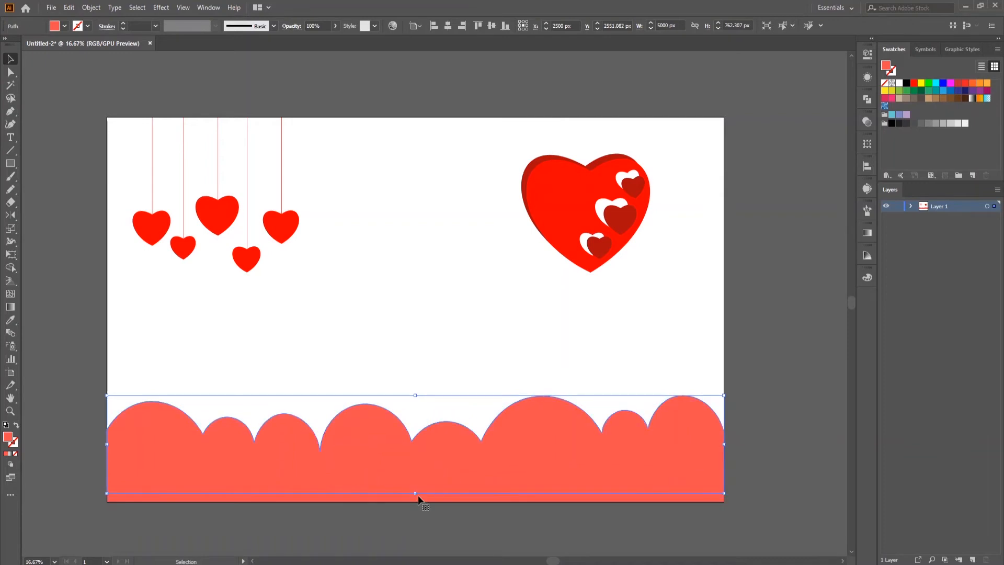
pyautogui.rightClick(375, 450)
pyautogui.moveTo(404, 397)
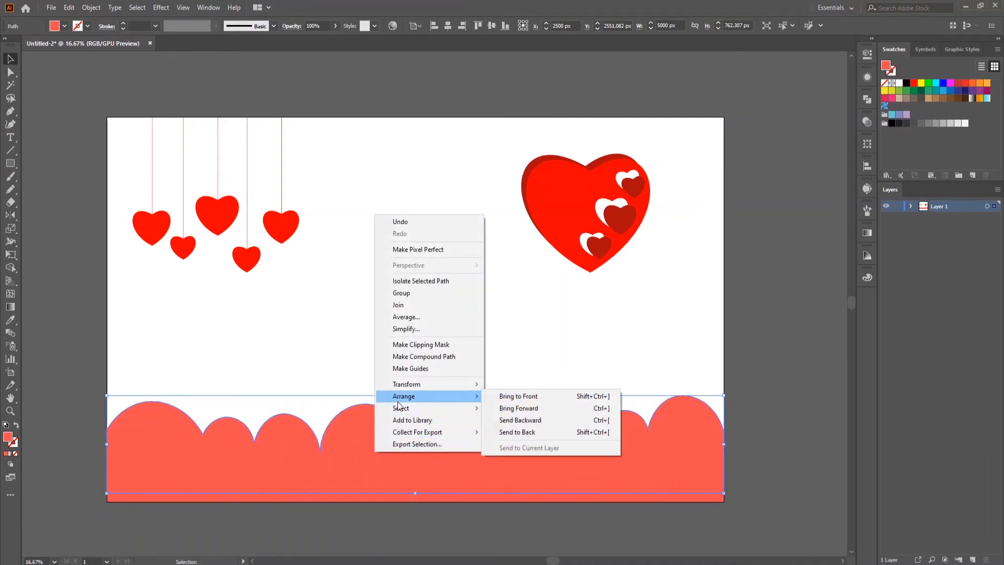
pyautogui.click(523, 432)
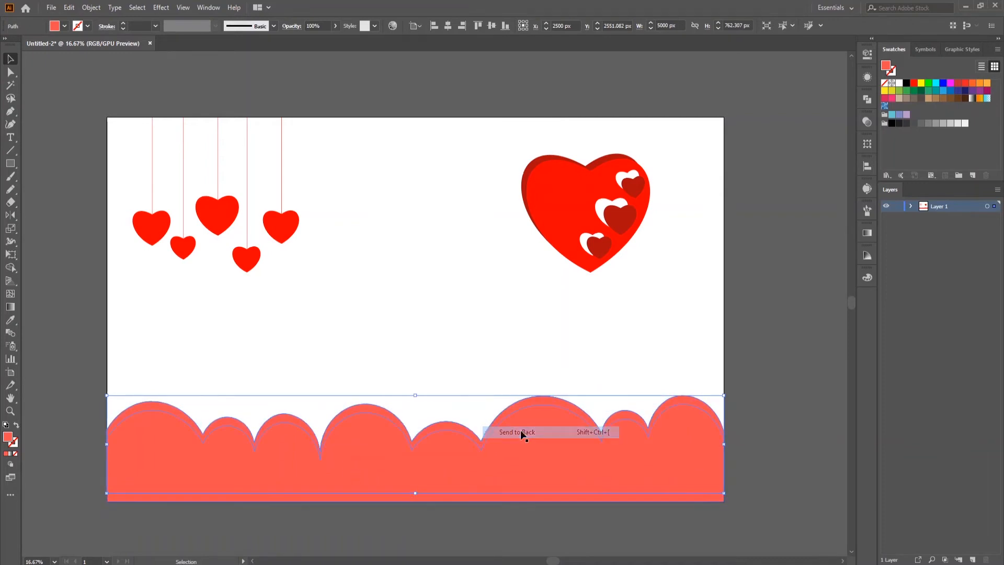
# Fill the rear cloud copy with the darker red D30000
pyautogui.doubleClick(8, 436)
pyautogui.moveTo(255, 235); pyautogui.dragTo(278, 237)
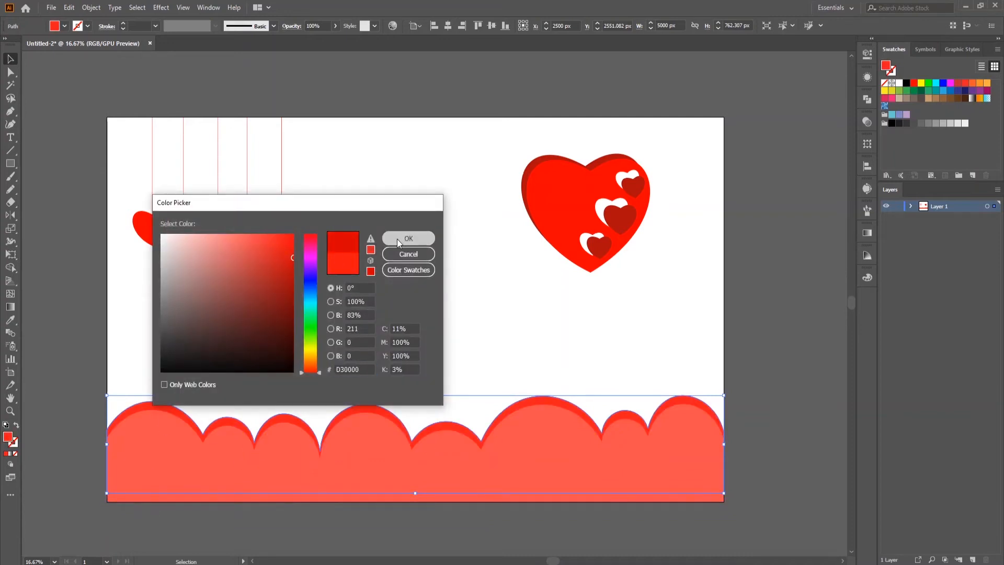
pyautogui.click(409, 238)
pyautogui.click(380, 529)
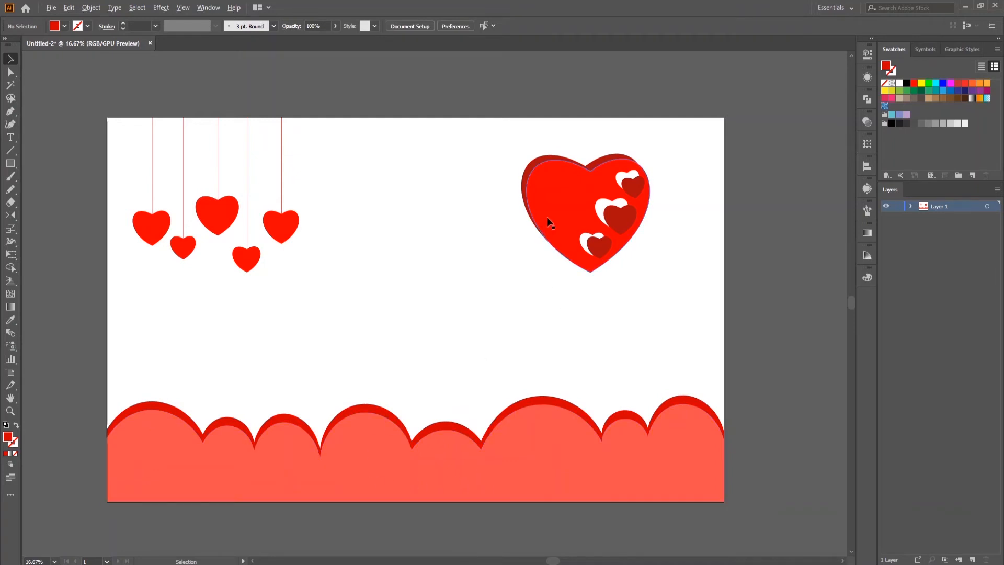
# Duplicate the large bright red heart, tilt and shrink it to about 678 px wide, and place it in the artboard's lower-left corner
pyautogui.moveTo(547, 222); pyautogui.dragTo(390, 283)
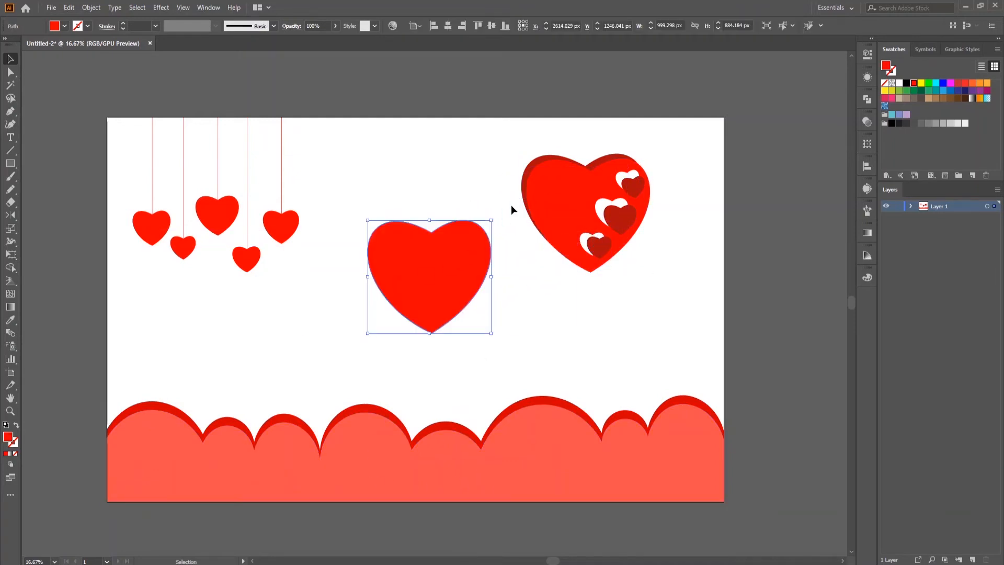
pyautogui.moveTo(493, 214); pyautogui.dragTo(510, 261)
pyautogui.moveTo(457, 360); pyautogui.dragTo(447, 333)
pyautogui.moveTo(429, 291); pyautogui.dragTo(146, 470)
# Bring the tilted heart in the lower-left corner to the front of the clouds
pyautogui.rightClick(134, 468)
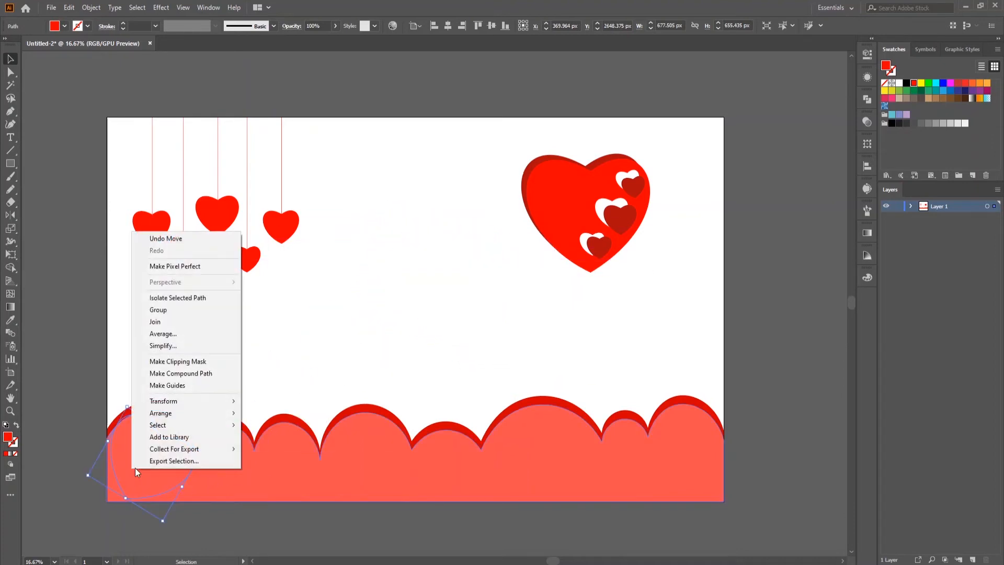
pyautogui.moveTo(169, 418)
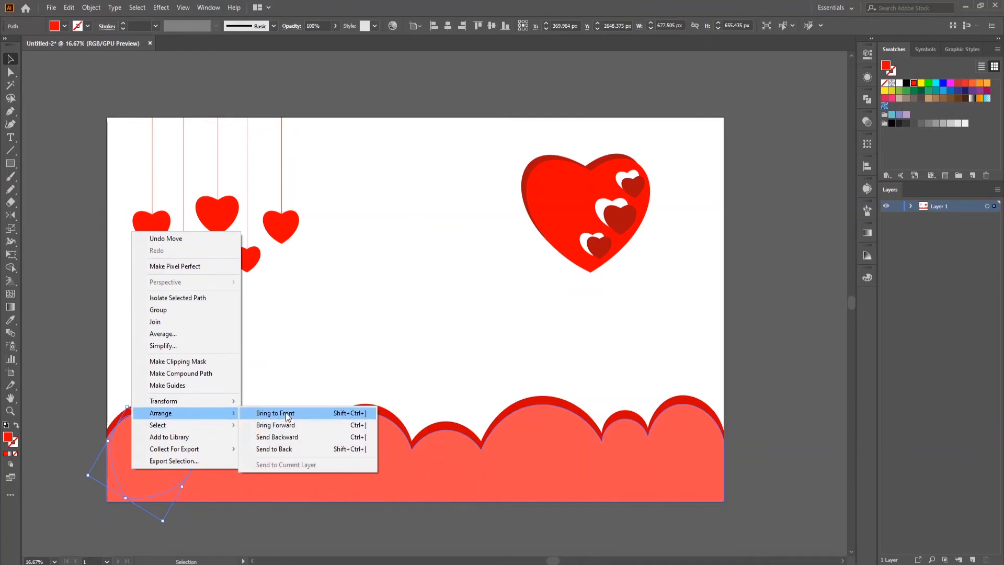
pyautogui.click(287, 412)
pyautogui.click(261, 505)
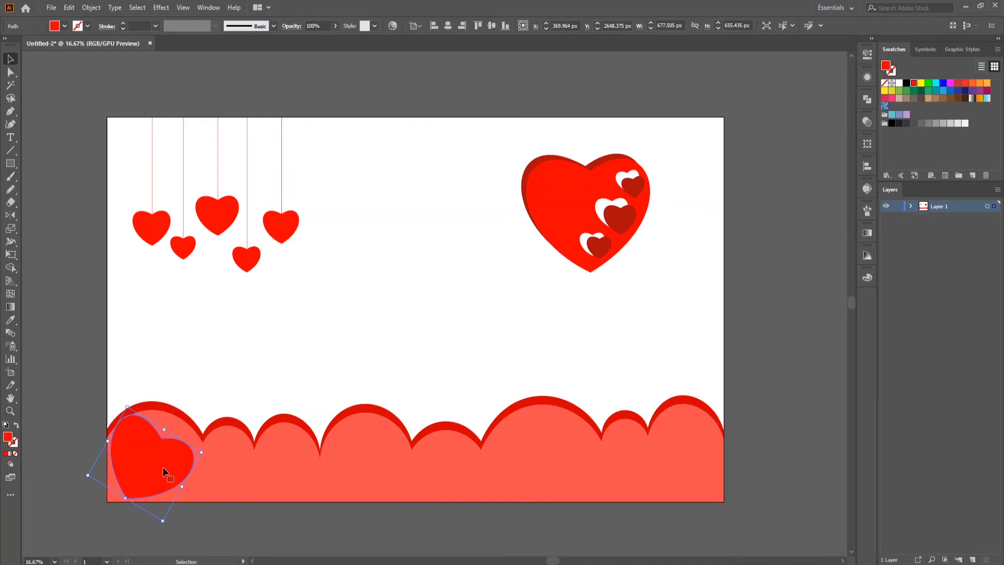
# Duplicate the tilted heart up and to the right, rotate the copy further, and shrink it to about 580 px wide
pyautogui.moveTo(162, 467); pyautogui.dragTo(183, 444)
pyautogui.moveTo(147, 379); pyautogui.dragTo(165, 375)
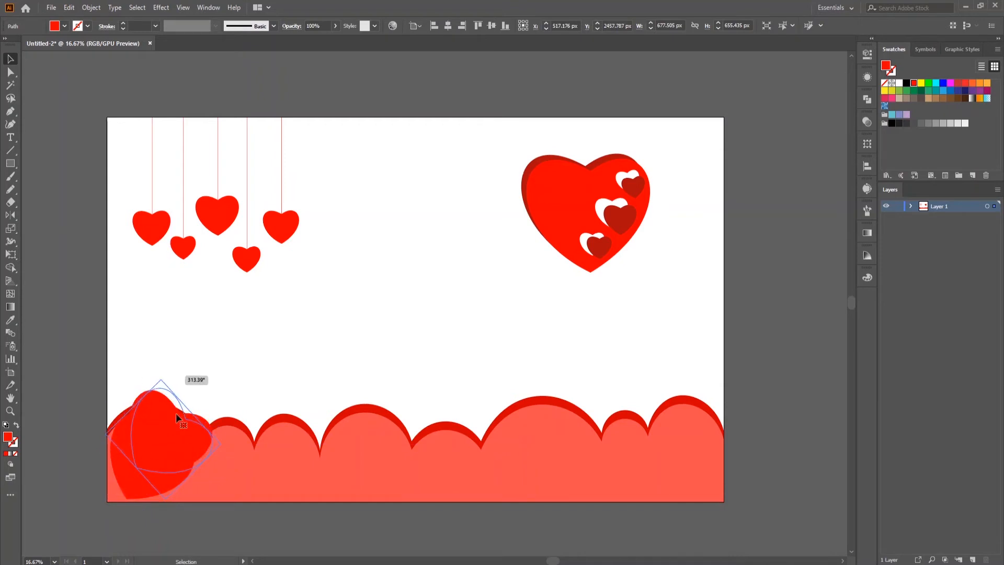
pyautogui.moveTo(167, 504); pyautogui.dragTo(165, 492)
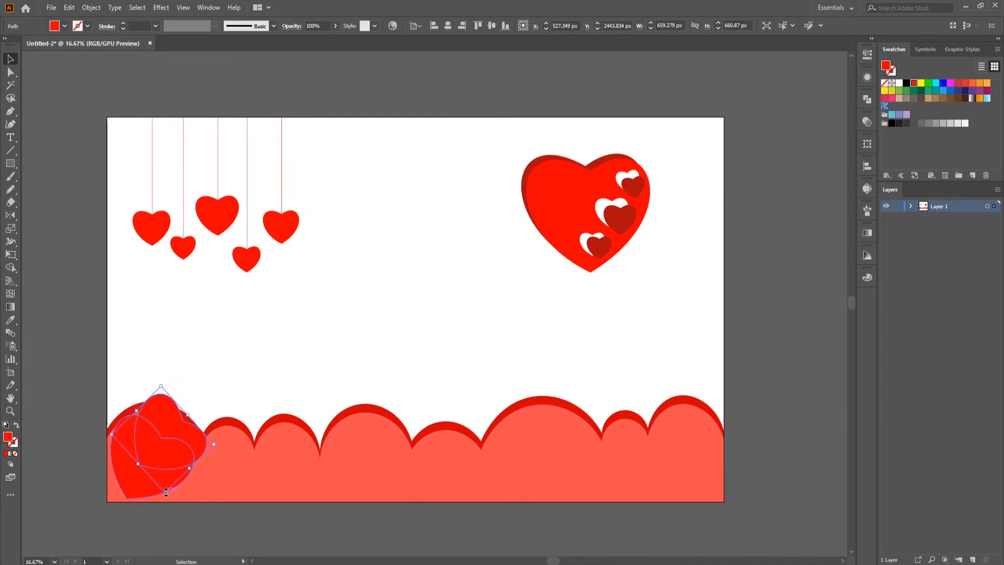
pyautogui.moveTo(164, 447); pyautogui.dragTo(165, 453)
pyautogui.moveTo(164, 389); pyautogui.dragTo(170, 390)
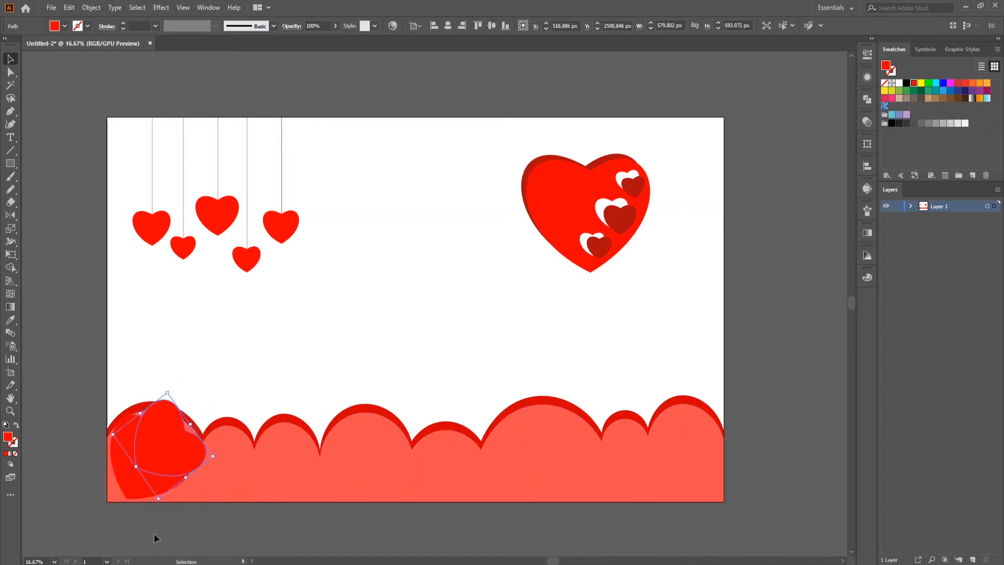
pyautogui.click(154, 533)
# Give the larger tilted corner heart the dark red of the large heart's small decorations with the Eyedropper
pyautogui.click(131, 485)
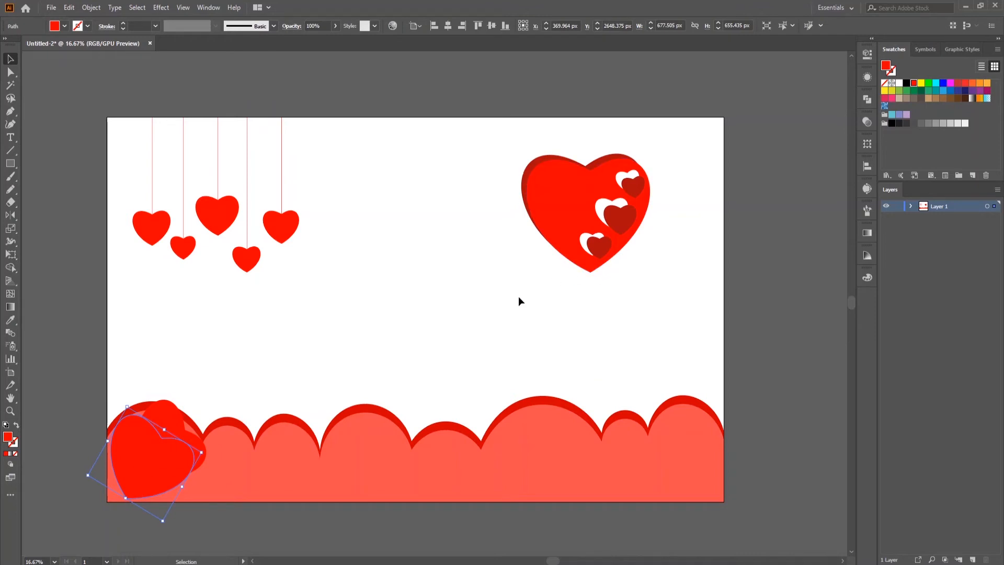
pyautogui.click(14, 321)
pyautogui.click(601, 247)
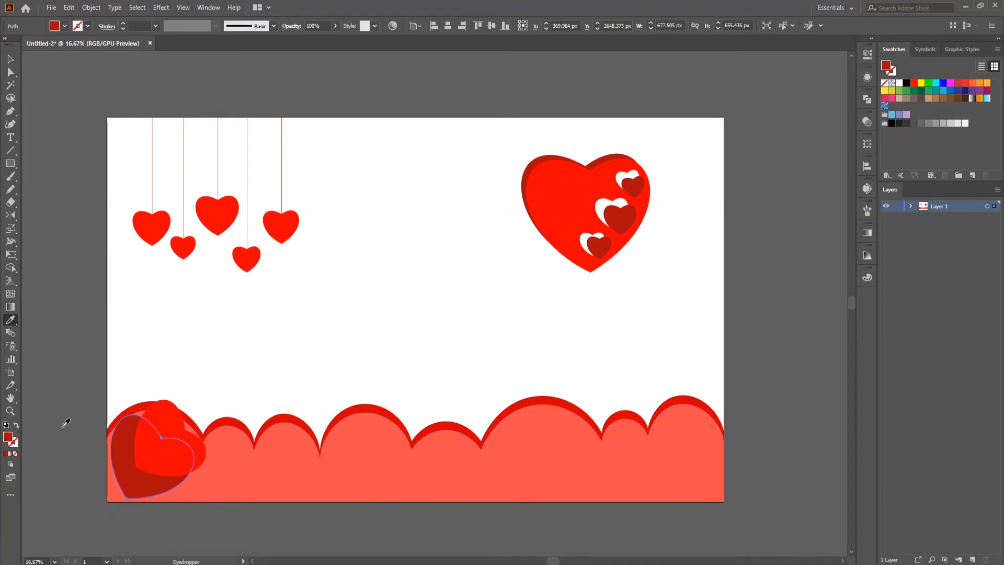
# Fill the smaller tilted heart in the lower-left corner with light pink #FF8A8A
pyautogui.click(10, 58)
pyautogui.click(194, 469)
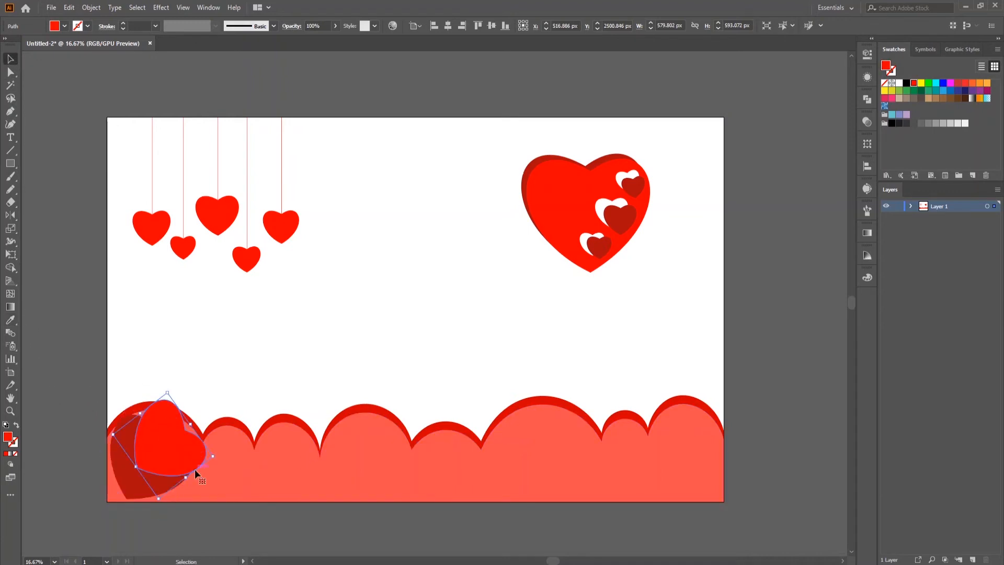
pyautogui.doubleClick(8, 438)
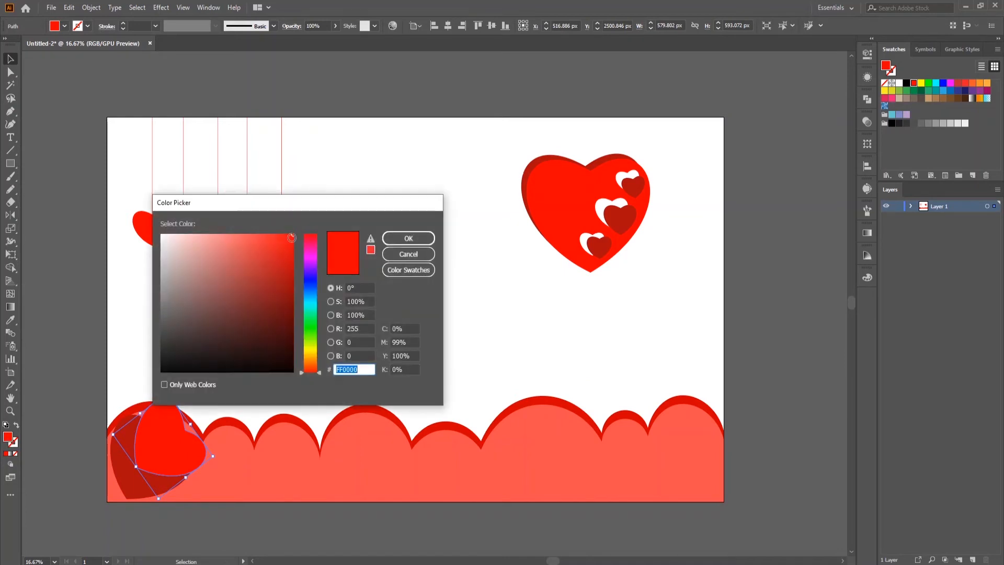
pyautogui.moveTo(292, 238); pyautogui.dragTo(222, 234)
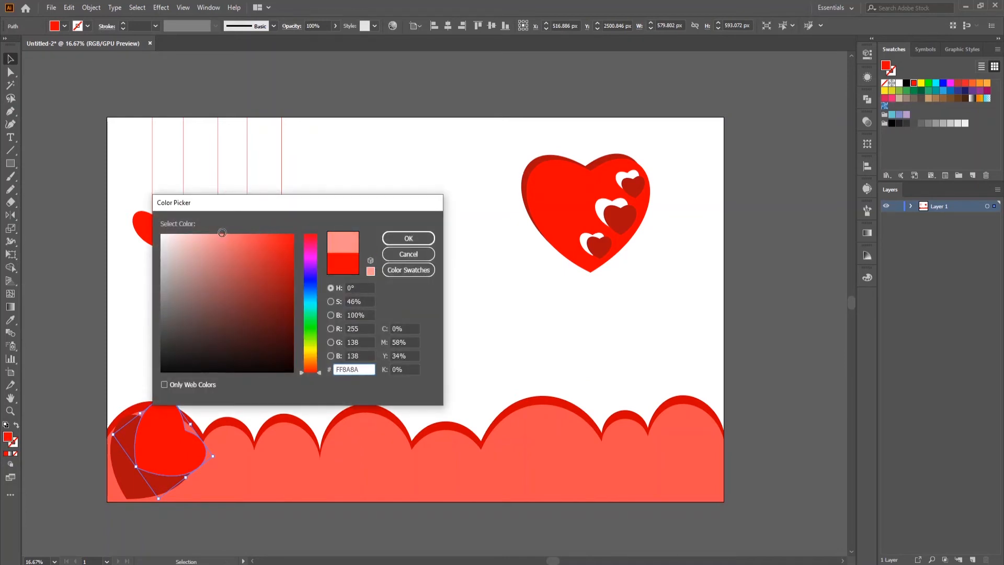
pyautogui.click(408, 238)
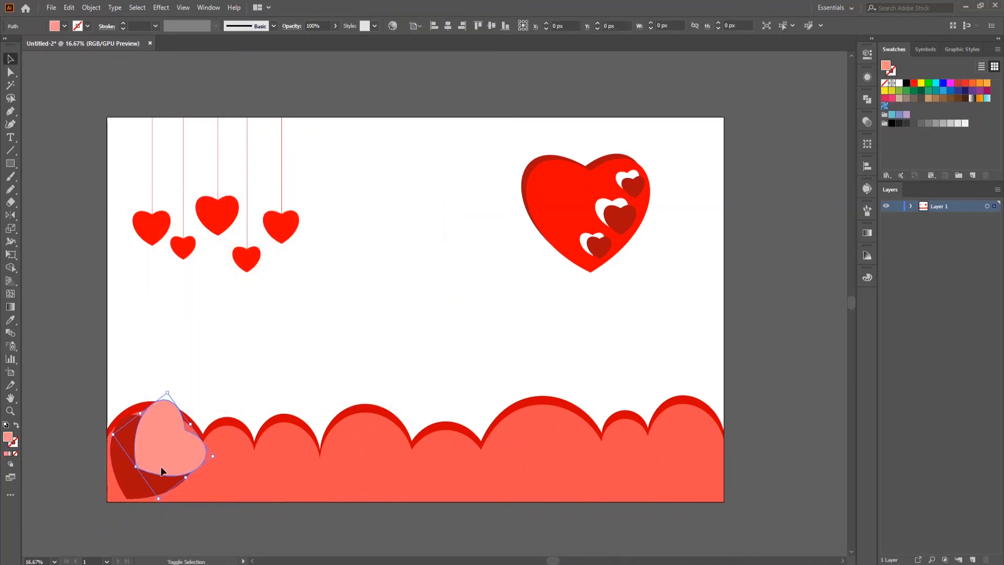
# Duplicate both tilted corner hearts to the artboard's lower-right corner and rotate the copies 90°
pyautogui.keyDown('shift'); pyautogui.click(128, 484); pyautogui.keyUp('shift')
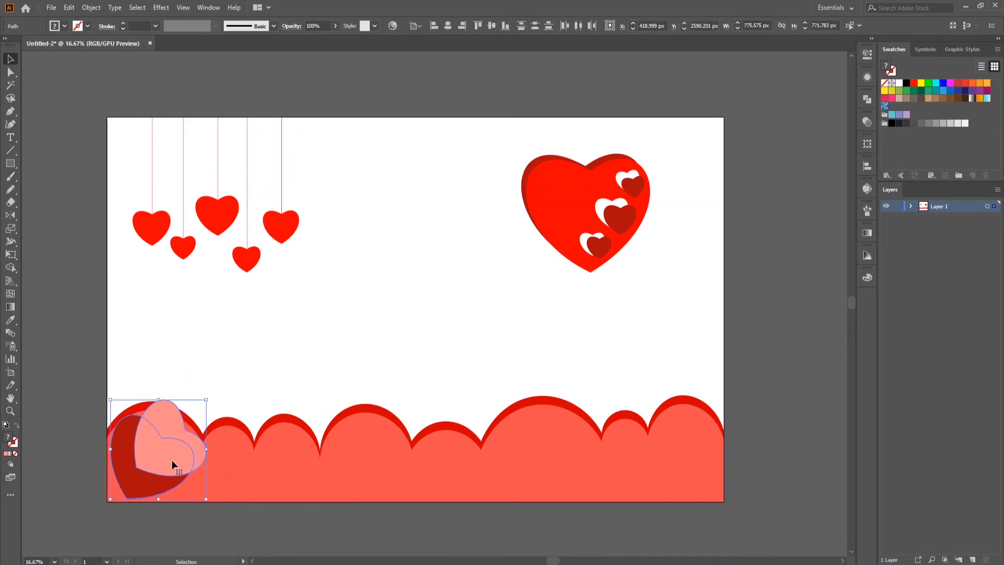
pyautogui.moveTo(172, 460); pyautogui.dragTo(683, 460)
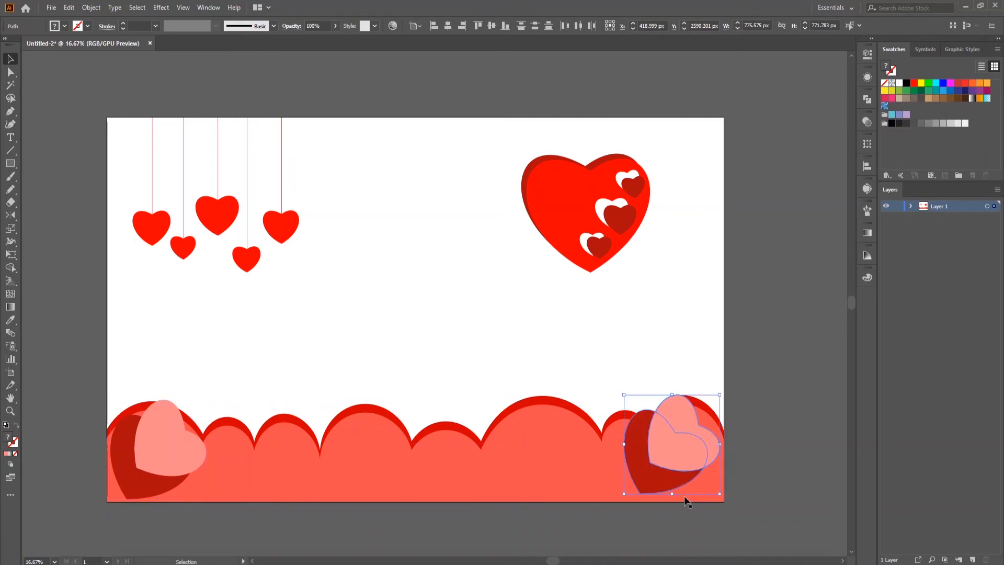
pyautogui.click(91, 7)
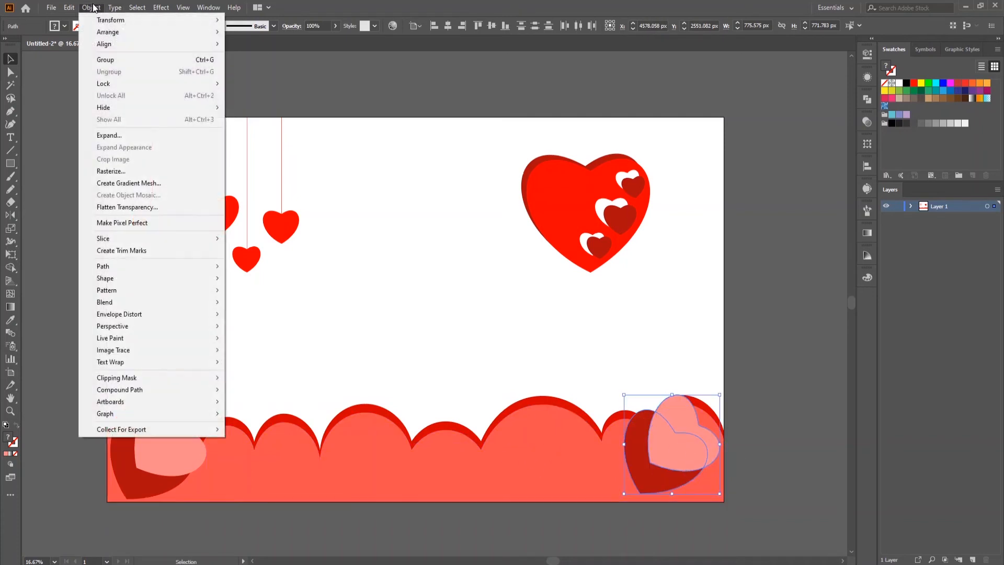
pyautogui.moveTo(126, 20)
pyautogui.click(255, 48)
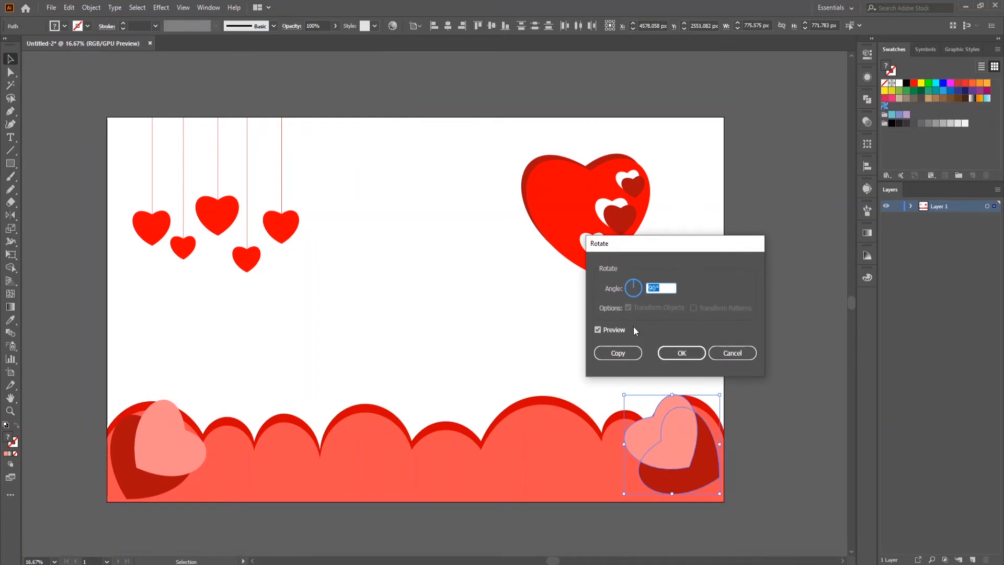
pyautogui.click(681, 353)
pyautogui.click(792, 485)
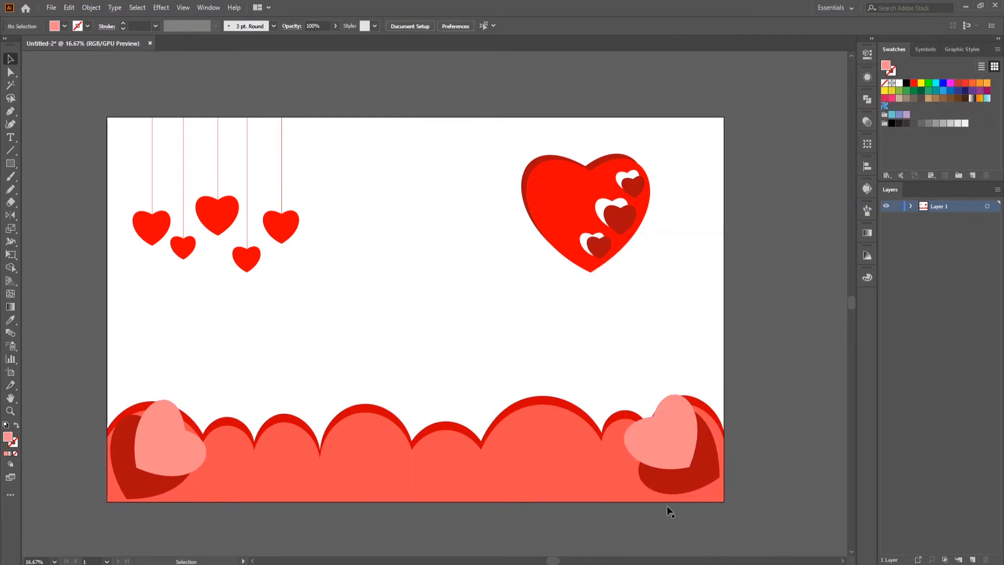
# Shift the light pink heart in the lower-right corner up and to the left and tilt it slightly
pyautogui.moveTo(651, 433)
pyautogui.mouseDown()
pyautogui.moveTo(672, 381)
pyautogui.moveTo(659, 429)
pyautogui.mouseUp()
pyautogui.moveTo(659, 489); pyautogui.dragTo(658, 494)
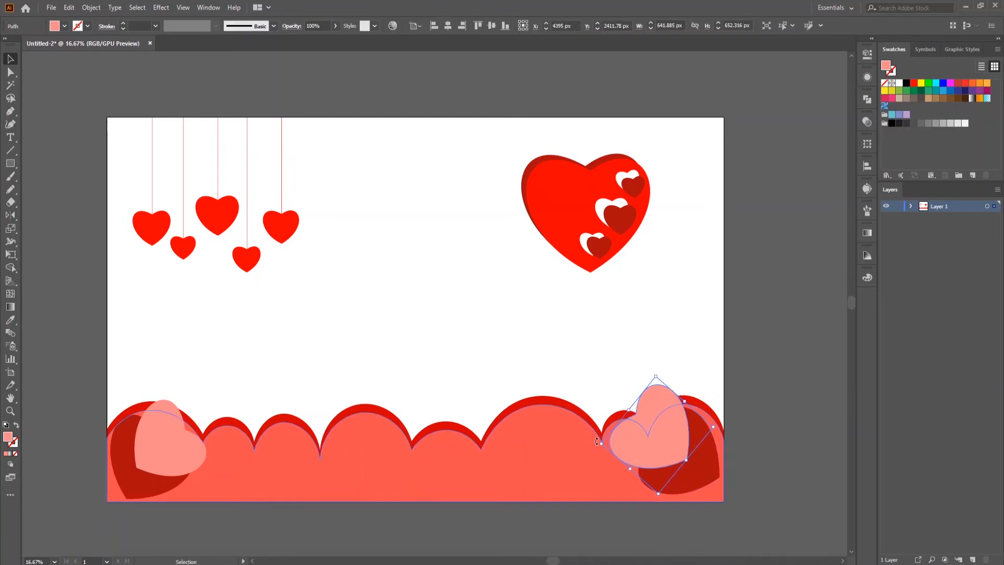
pyautogui.click(812, 537)
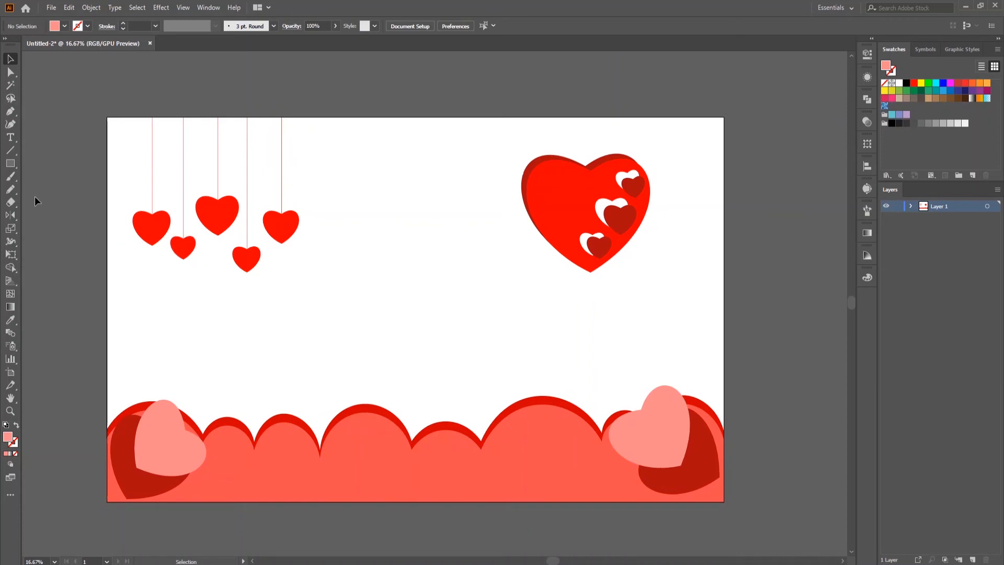
# Add two separate 70 pt text lines, "Happy" and "Valentine's Day", one below the other in the middle of the artboard
pyautogui.click(10, 139)
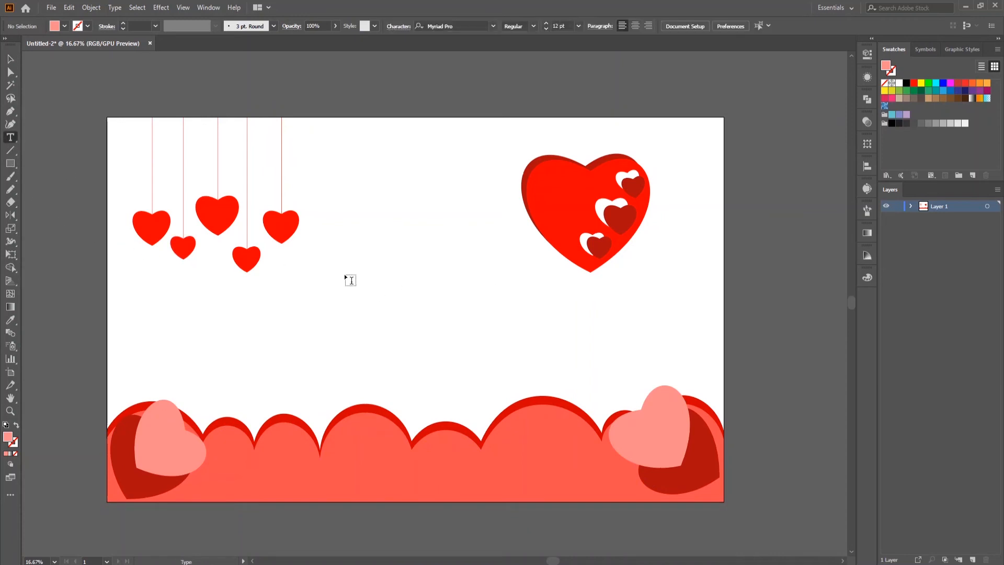
pyautogui.click(493, 26)
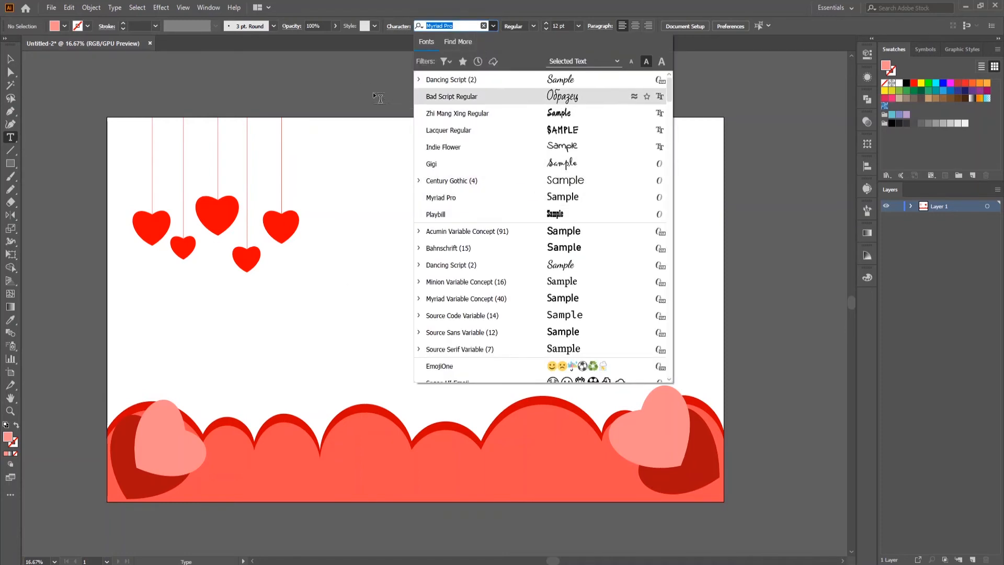
pyautogui.click(342, 153)
pyautogui.click(356, 273)
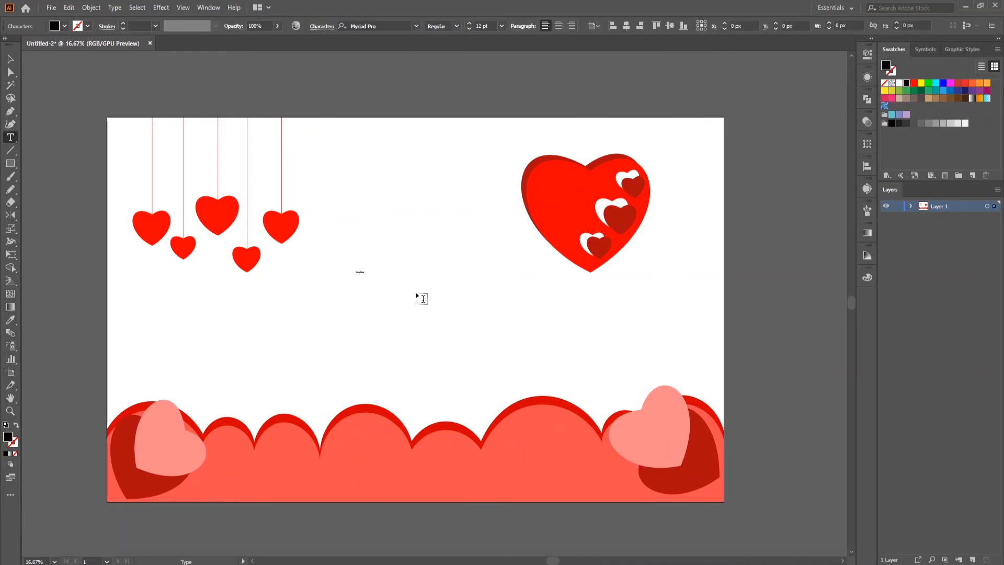
pyautogui.keyDown('shift'); pyautogui.click(470, 23); pyautogui.keyUp('shift')
pyautogui.write('Happy')
pyautogui.click(359, 295)
pyautogui.write('Valentine’s Day')
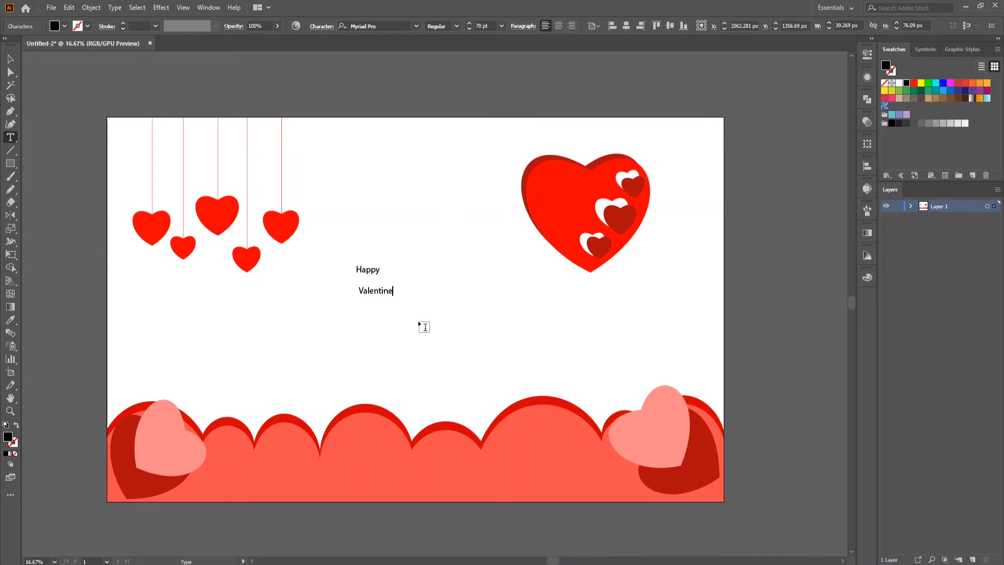
# Enlarge the "Happy" and "Valentine's Day" lines together to about 1282 px wide overall
pyautogui.click(11, 59)
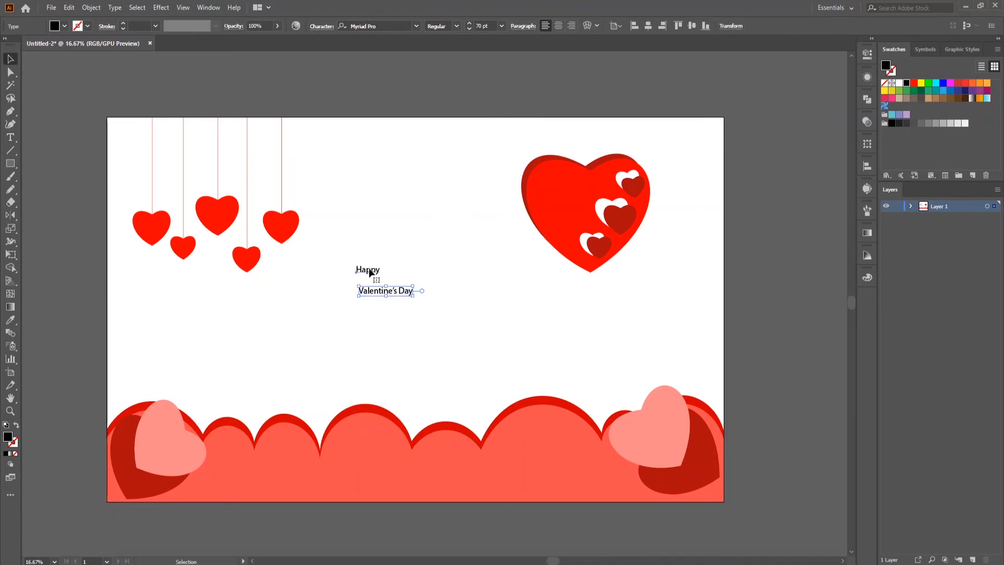
pyautogui.click(369, 271)
pyautogui.moveTo(381, 275); pyautogui.dragTo(469, 346)
pyautogui.hotkey('ctrl', 'a')
# Set the font of both text lines to Dancing Script Bold
pyautogui.click(869, 55)
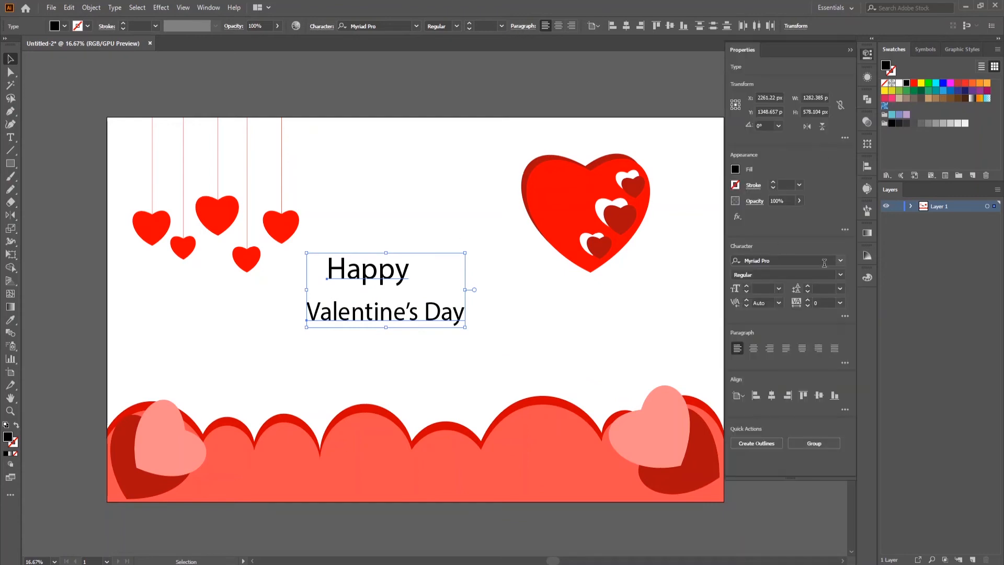
pyautogui.click(836, 261)
pyautogui.write('d')
pyautogui.click(804, 331)
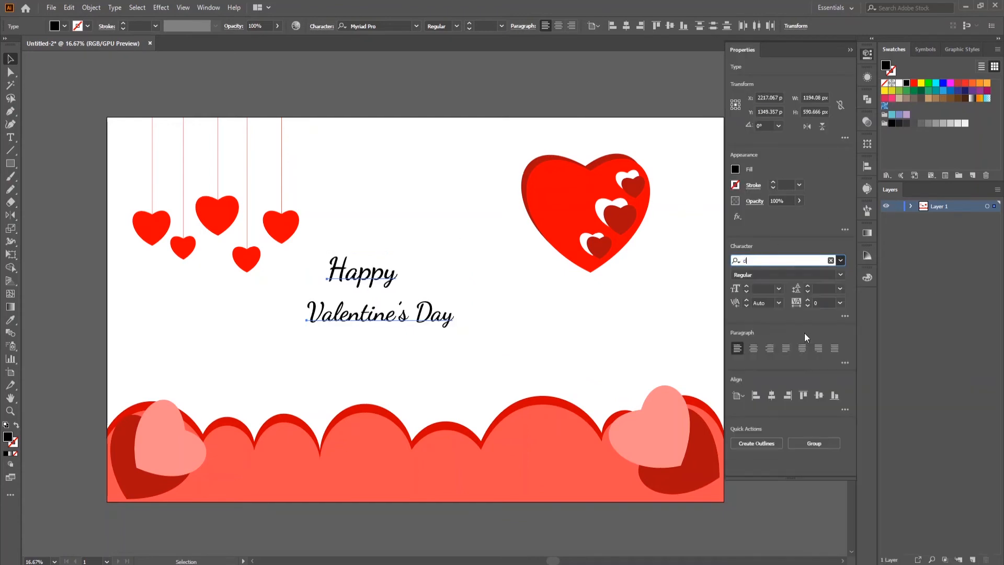
pyautogui.click(849, 51)
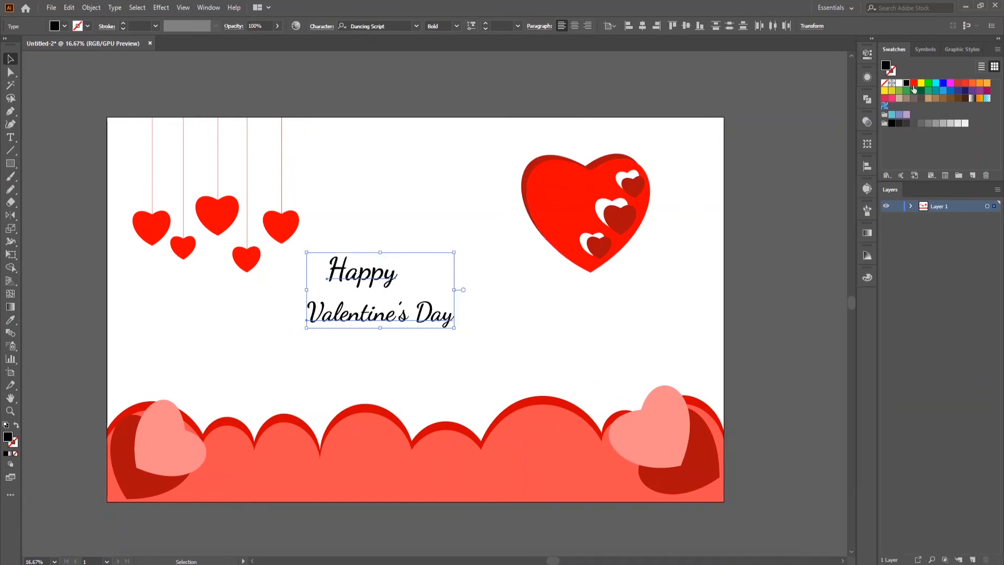
# Fill both text lines with a dark red of about #CC0000
pyautogui.click(913, 83)
pyautogui.doubleClick(6, 438)
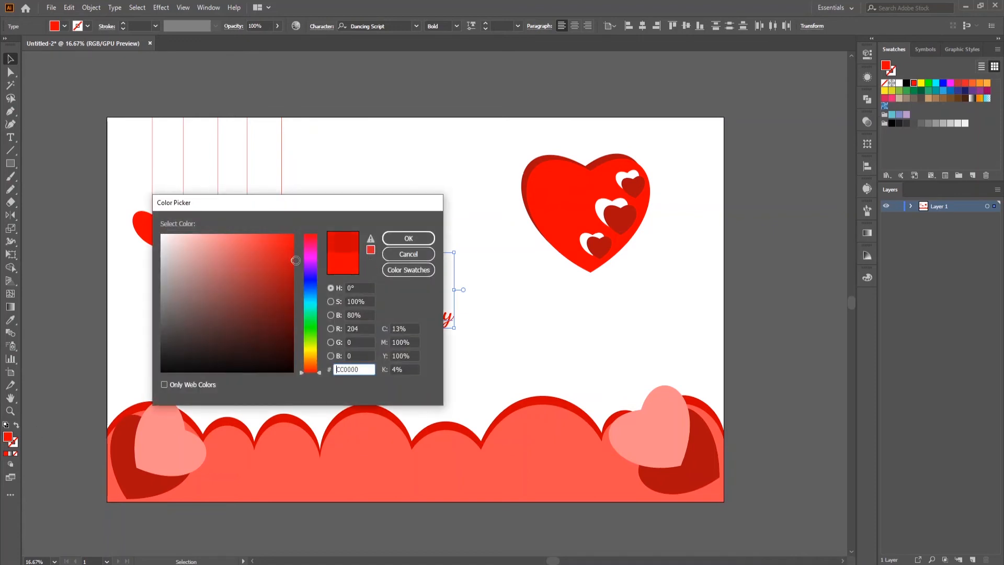
pyautogui.click(406, 235)
pyautogui.click(478, 333)
# Center the "Happy" and "Valentine's Day" lines horizontally on the artboard
pyautogui.moveTo(371, 275); pyautogui.dragTo(394, 275)
pyautogui.moveTo(385, 313); pyautogui.dragTo(402, 316)
pyautogui.click(393, 274)
pyautogui.click(666, 27)
pyautogui.click(366, 313)
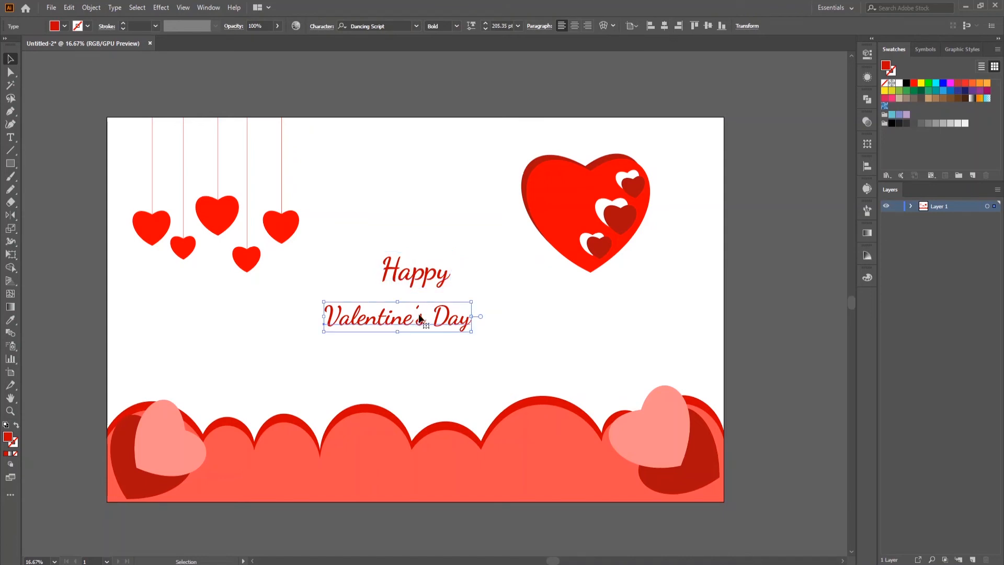
pyautogui.click(664, 26)
pyautogui.click(427, 277)
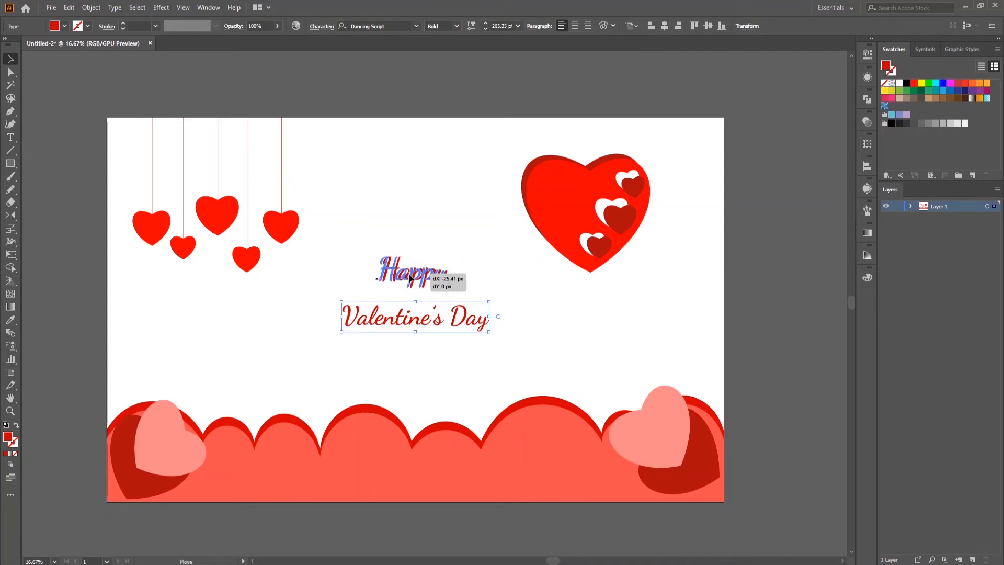
# Build a pair of overlapping small hearts below the hanging ones, the rear one dark red via Eyedropper, and duplicate the pair just below
pyautogui.click(230, 224)
pyautogui.moveTo(212, 224); pyautogui.dragTo(282, 324)
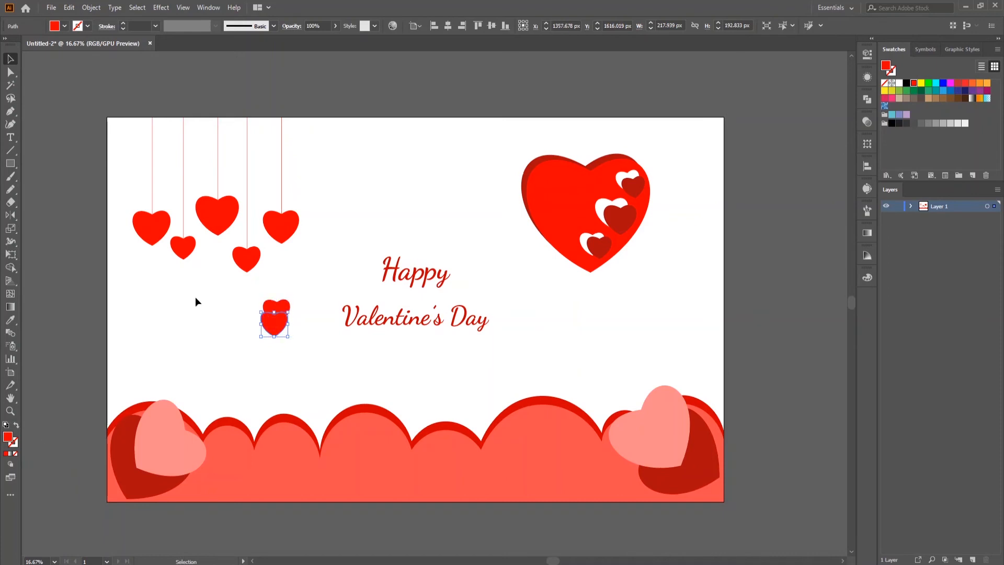
pyautogui.press('i')
pyautogui.click(597, 246)
pyautogui.hotkey('ctrl', 'shift', 'a')
pyautogui.press('v')
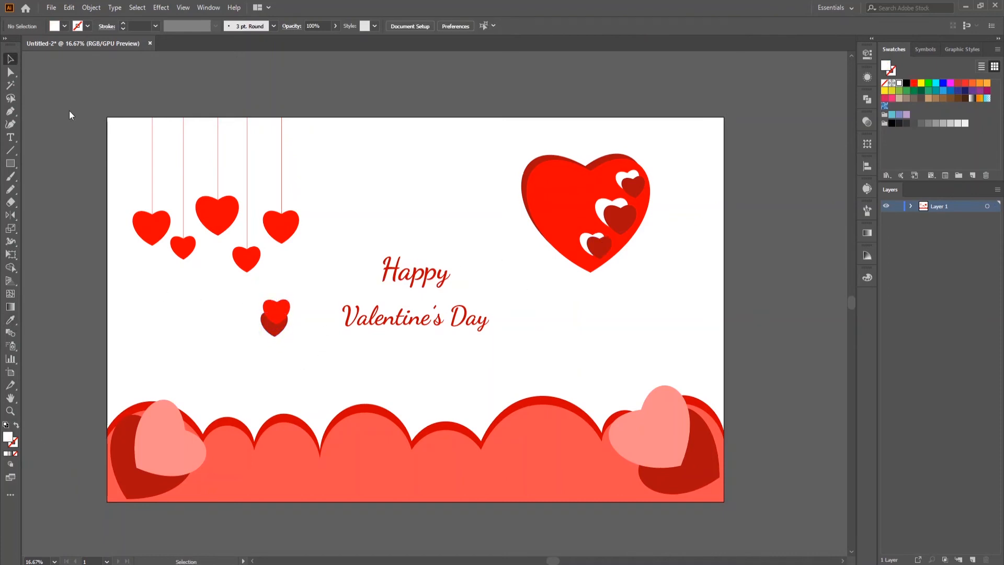
pyautogui.moveTo(275, 314); pyautogui.dragTo(289, 360)
# Enlarge the "Happy" line slightly and the "Valentine's Day" line more strongly about their centers
pyautogui.click(448, 289)
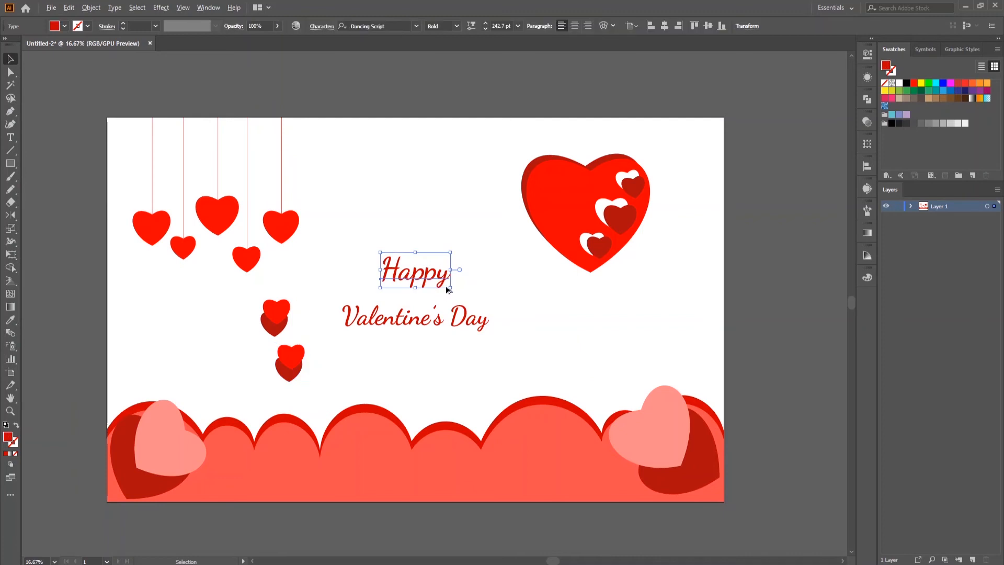
pyautogui.moveTo(448, 289); pyautogui.dragTo(471, 297)
pyautogui.click(486, 321)
pyautogui.moveTo(490, 336); pyautogui.dragTo(540, 361)
# Move both small heart pairs to the left, away from the enlarged text
pyautogui.click(290, 362)
pyautogui.keyDown('shift'); pyautogui.click(274, 330); pyautogui.keyUp('shift')
pyautogui.moveTo(274, 331); pyautogui.dragTo(205, 330)
# Tilt both text lines counterclockwise so they rise to the right, and adjust their position in the middle of the artboard
pyautogui.click(418, 277)
pyautogui.keyDown('shift'); pyautogui.click(480, 313); pyautogui.keyUp('shift')
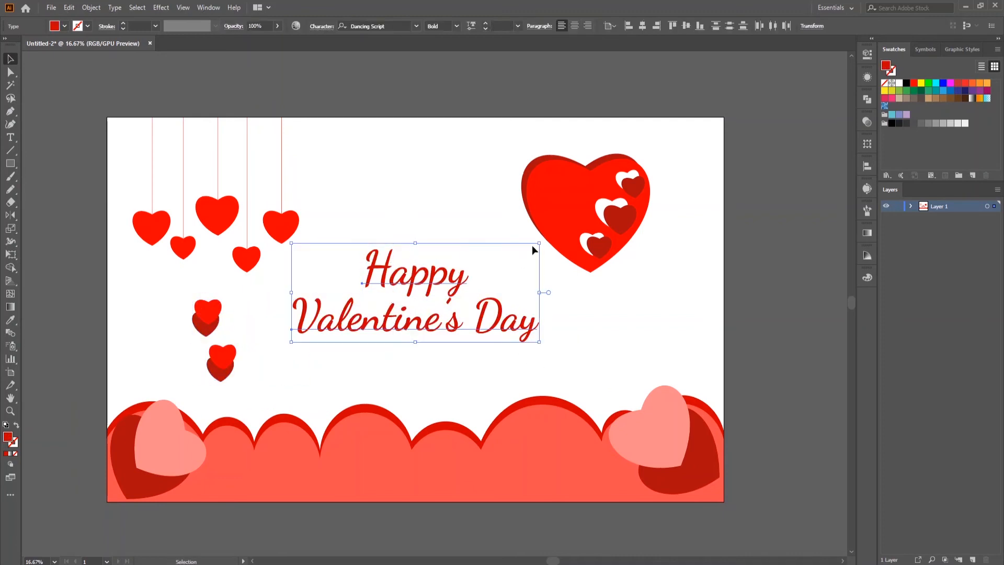
pyautogui.moveTo(542, 240); pyautogui.dragTo(511, 206)
pyautogui.moveTo(416, 276); pyautogui.dragTo(467, 283)
pyautogui.hotkey('ctrl', 'shift', 'a')
pyautogui.click(419, 284)
pyautogui.click(458, 313)
pyautogui.moveTo(556, 308); pyautogui.dragTo(555, 307)
pyautogui.click(462, 389)
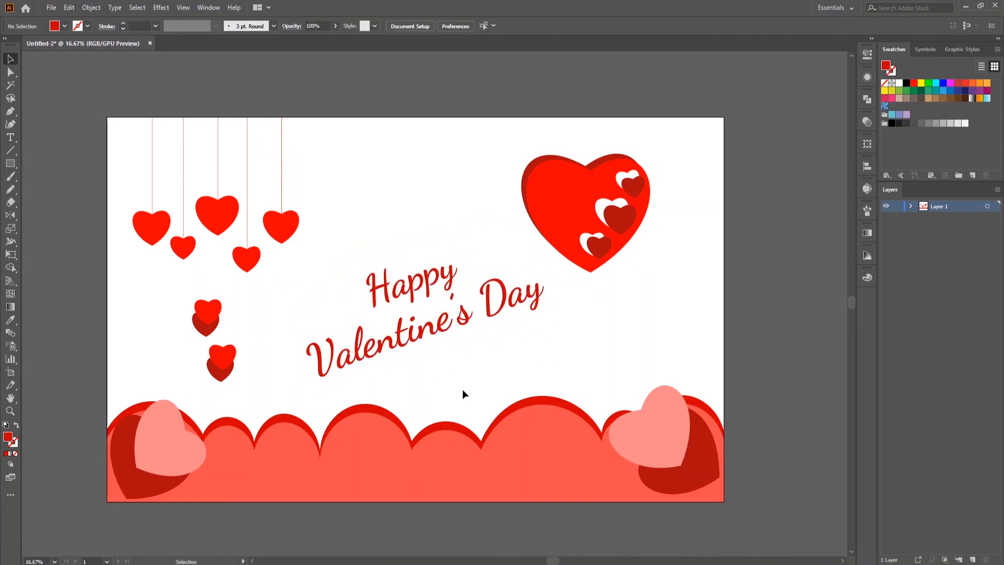
# Place one small heart pair before "Happy" and the other before "Valentine's Day", tilting both pairs to match the text
pyautogui.moveTo(202, 331); pyautogui.dragTo(353, 320)
pyautogui.moveTo(354, 285); pyautogui.dragTo(349, 303)
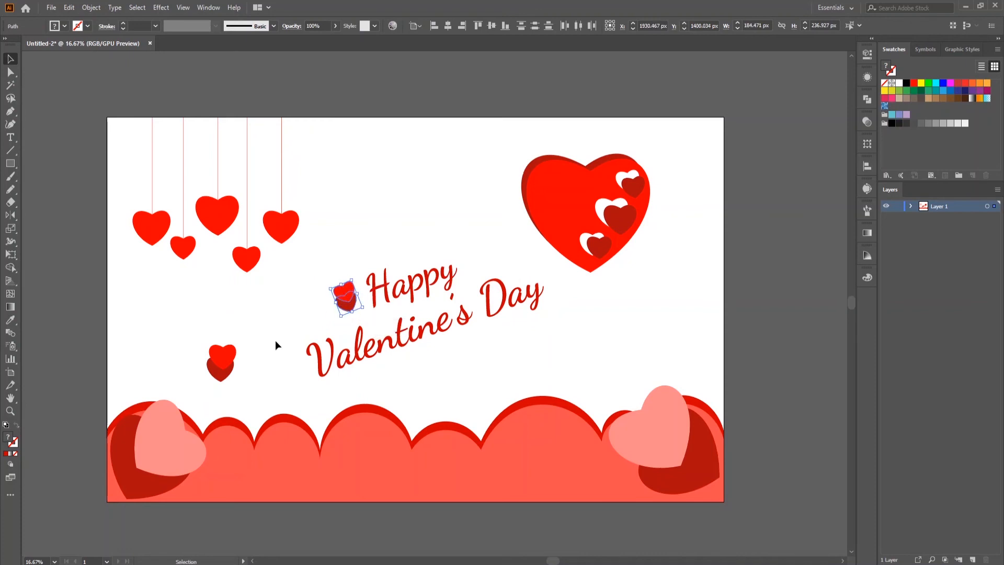
pyautogui.moveTo(206, 350); pyautogui.dragTo(296, 385)
pyautogui.moveTo(299, 389); pyautogui.dragTo(291, 384)
pyautogui.moveTo(347, 306); pyautogui.dragTo(346, 310)
pyautogui.moveTo(346, 310); pyautogui.dragTo(329, 287)
pyautogui.moveTo(292, 385); pyautogui.dragTo(291, 381)
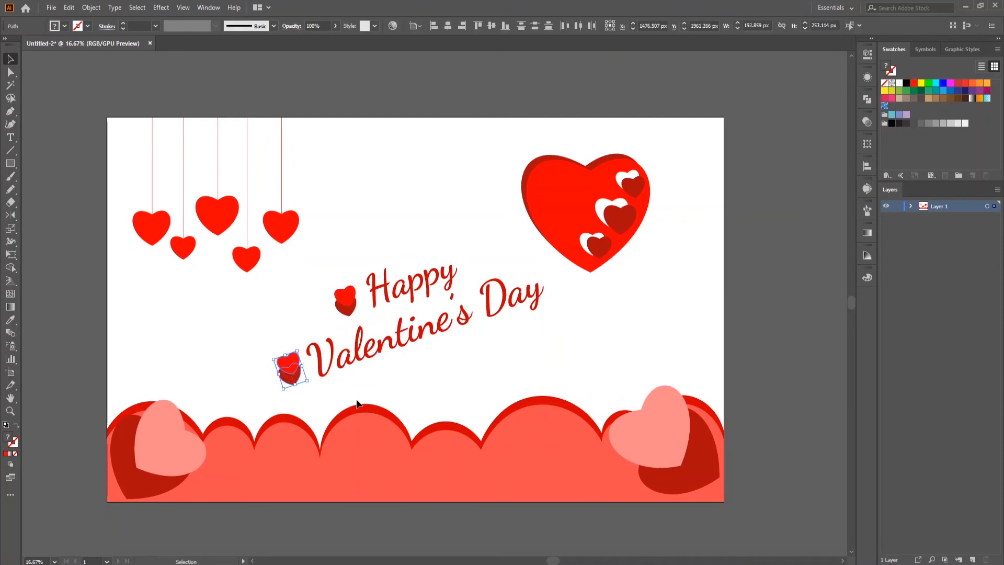
pyautogui.moveTo(346, 305); pyautogui.dragTo(348, 305)
pyautogui.click(268, 311)
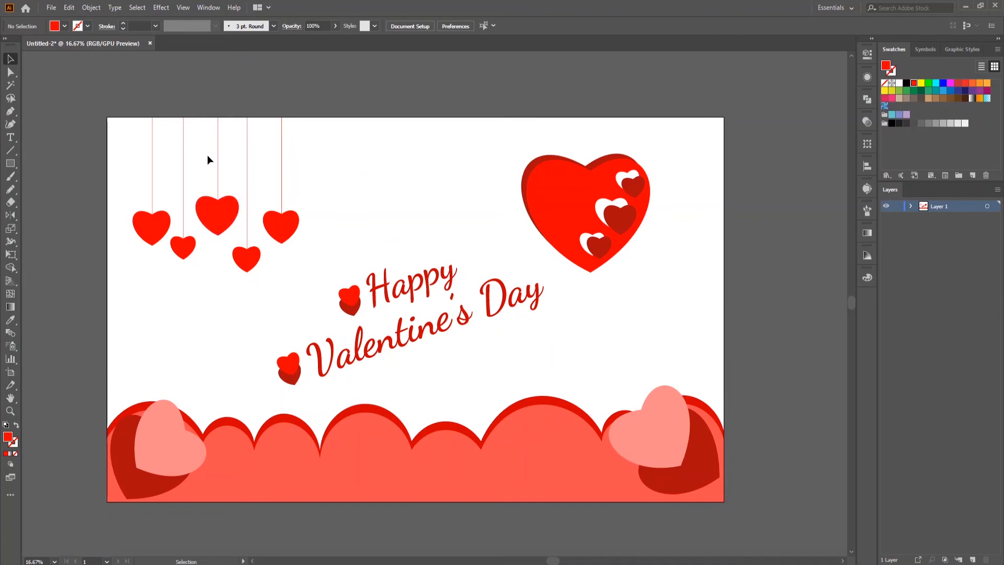
# Draw a 5000 × 3000 px rectangle covering the whole artboard and fill it with cyan
pyautogui.click(11, 165)
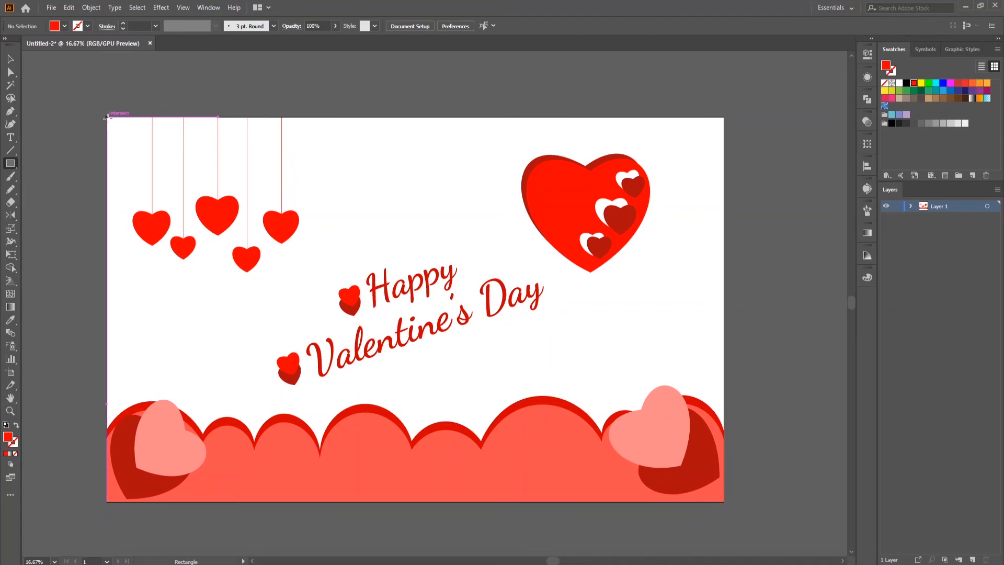
pyautogui.moveTo(107, 118); pyautogui.dragTo(724, 502)
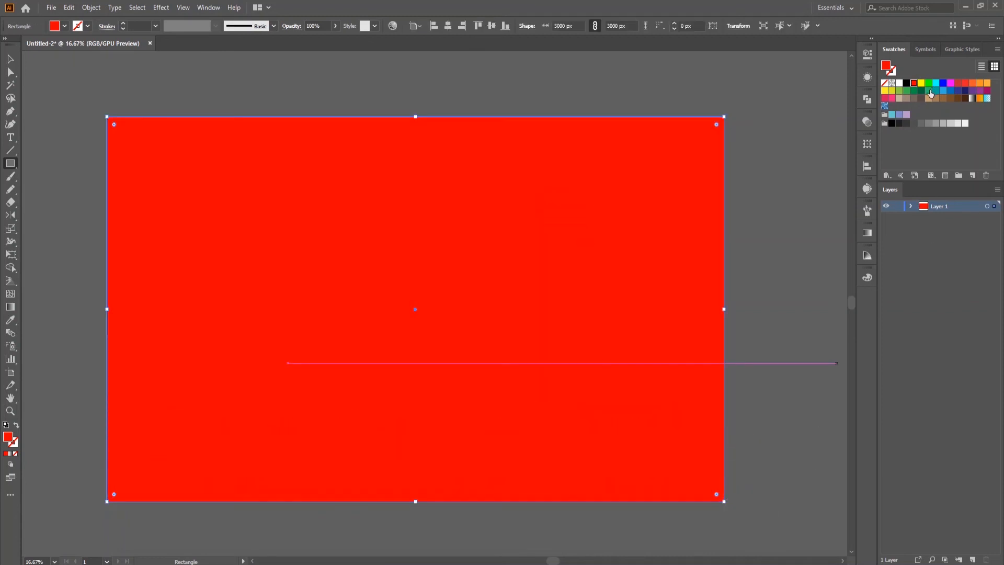
pyautogui.click(936, 82)
pyautogui.press('v')
# Send the cyan background rectangle behind all the other artwork
pyautogui.rightClick(311, 185)
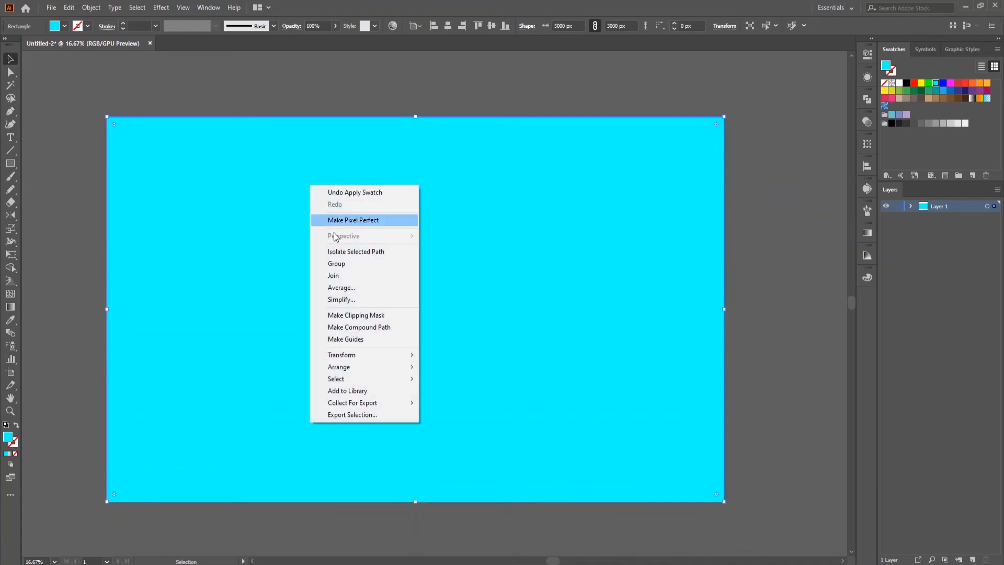
pyautogui.moveTo(361, 368)
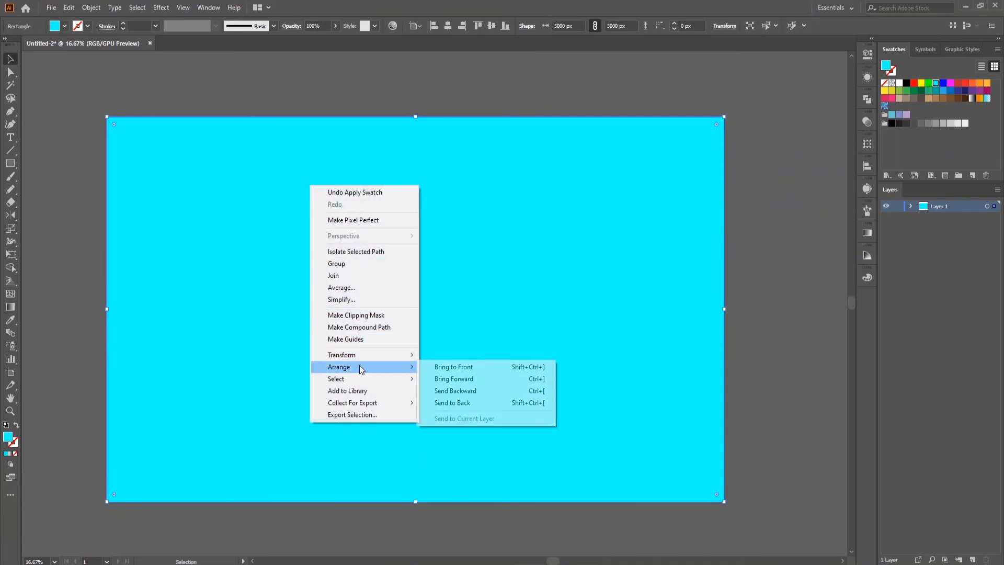
pyautogui.click(453, 402)
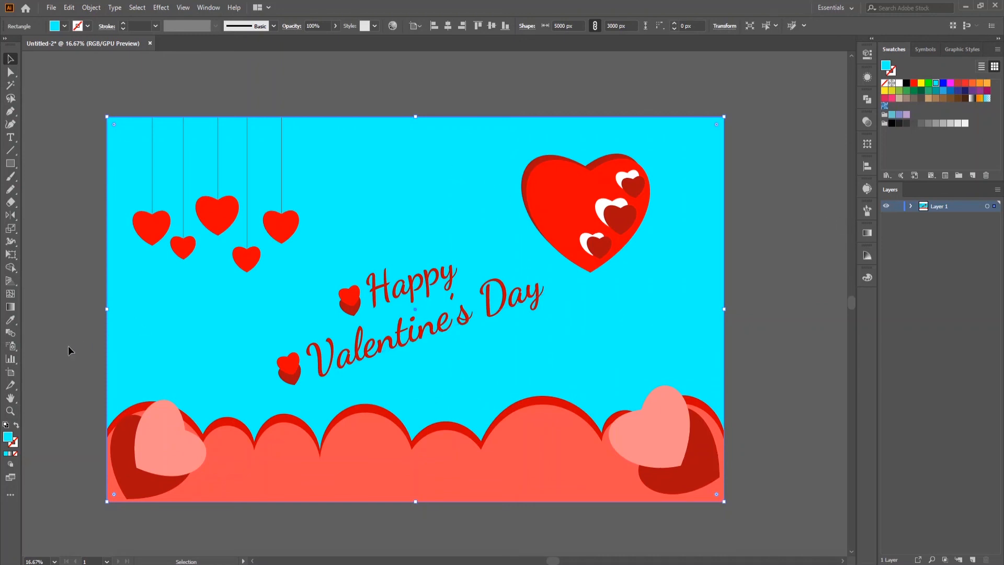
# Apply a linear gradient to the background rectangle and set its starting color stop to cyan
pyautogui.click(10, 307)
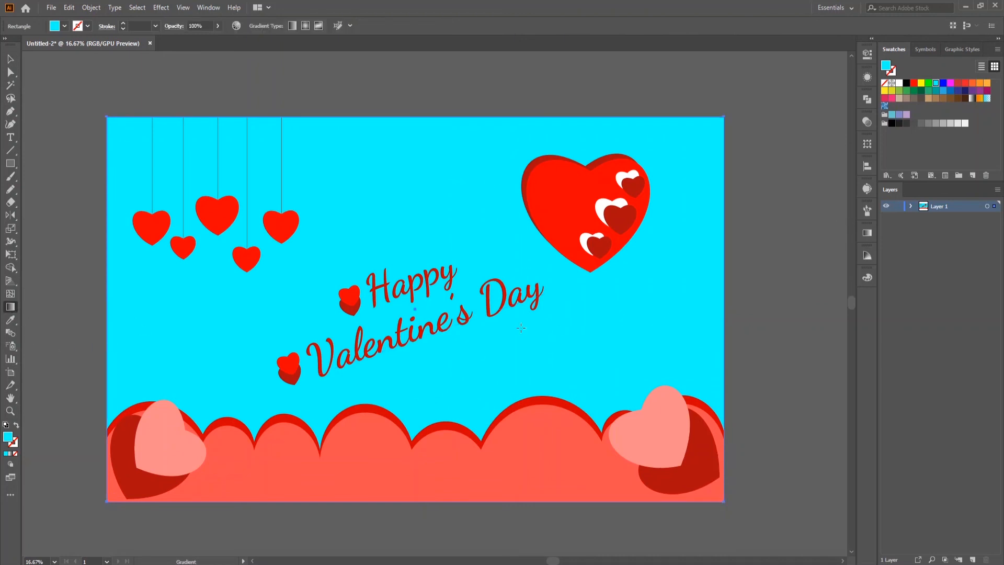
pyautogui.click(867, 233)
pyautogui.click(753, 310)
pyautogui.doubleClick(745, 317)
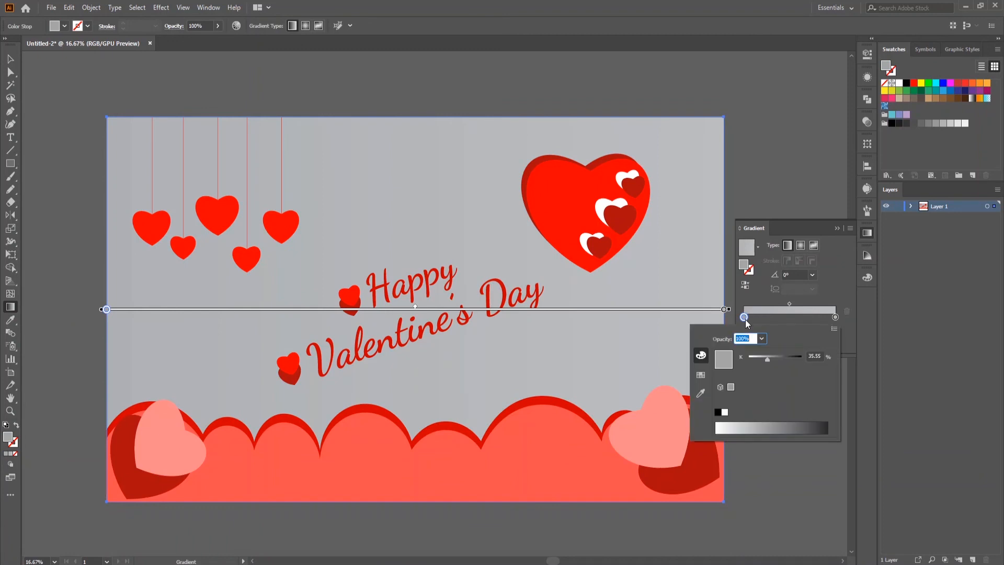
pyautogui.click(701, 375)
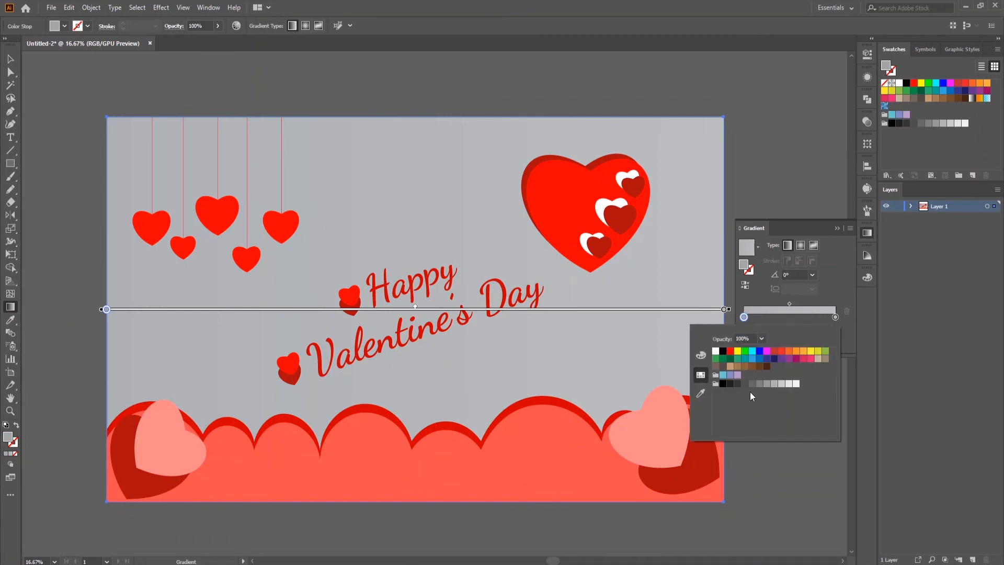
pyautogui.click(752, 351)
pyautogui.click(784, 319)
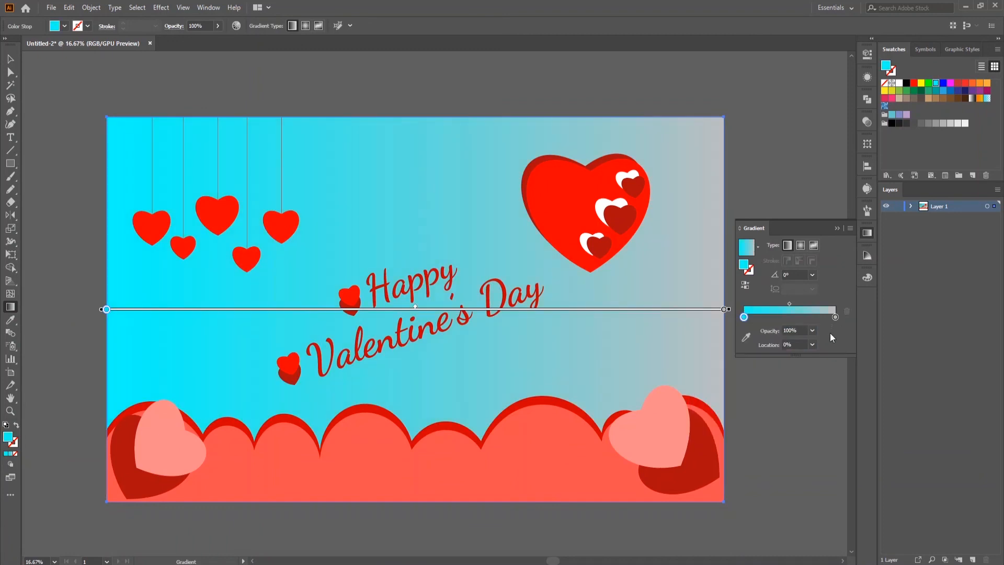
# Color the background gradient's end stop magenta and lighten it to a pale pink
pyautogui.doubleClick(835, 317)
pyautogui.click(767, 351)
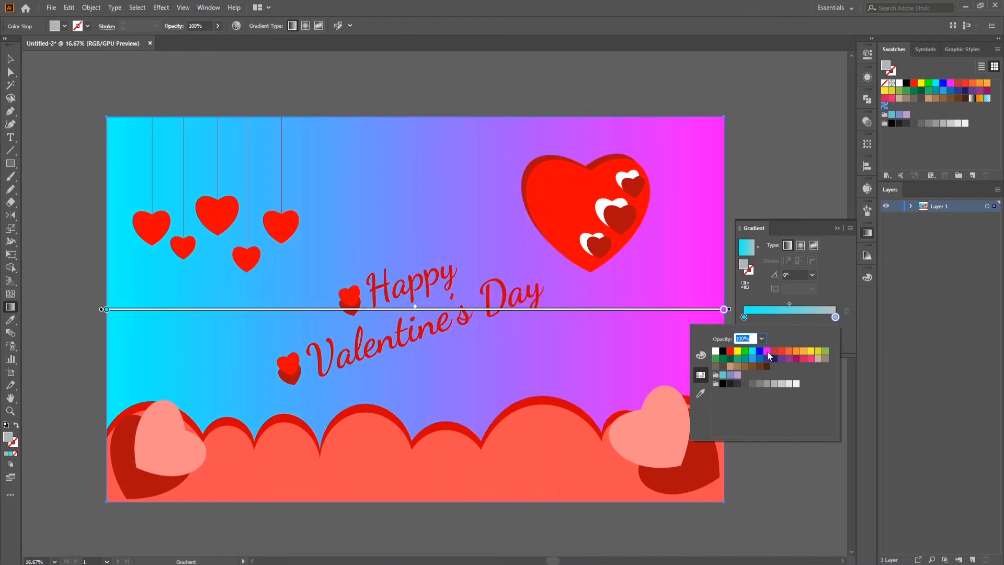
pyautogui.doubleClick(7, 437)
pyautogui.moveTo(230, 234); pyautogui.dragTo(212, 233)
pyautogui.click(409, 238)
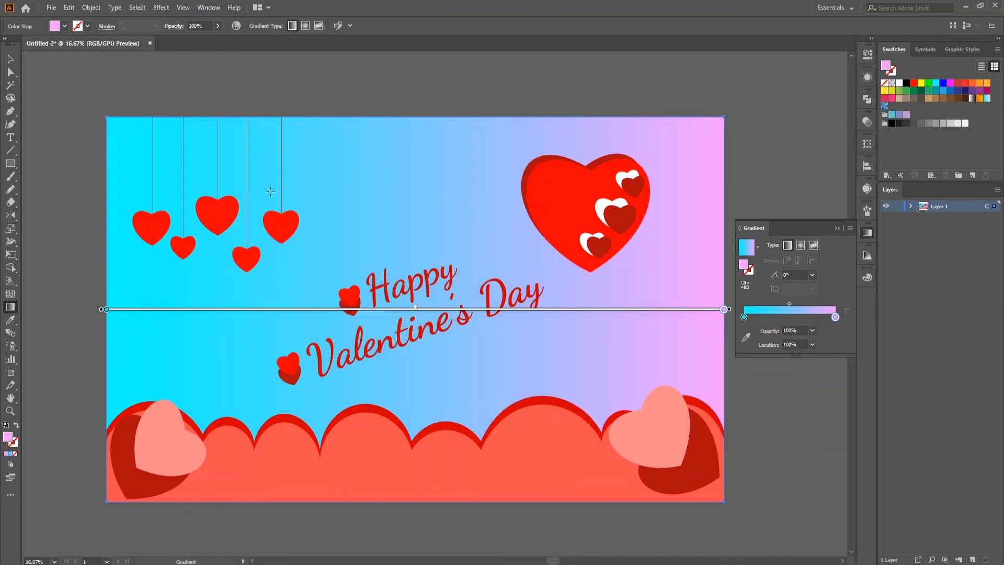
# Redirect the background gradient to run nearly vertically from cyan down to pink, with its midpoint at 68.99%
pyautogui.moveTo(406, 175); pyautogui.dragTo(422, 527)
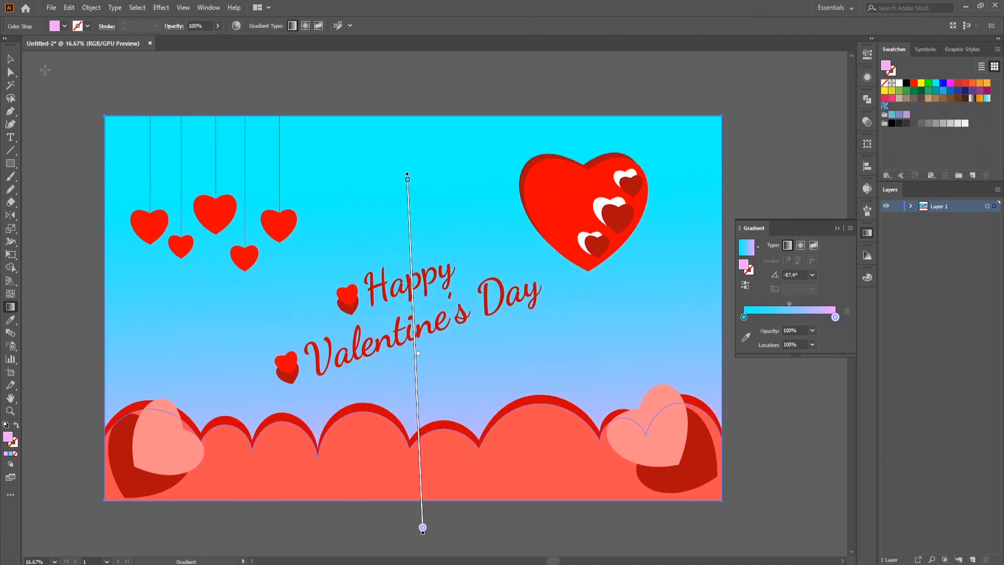
pyautogui.moveTo(789, 304); pyautogui.dragTo(805, 304)
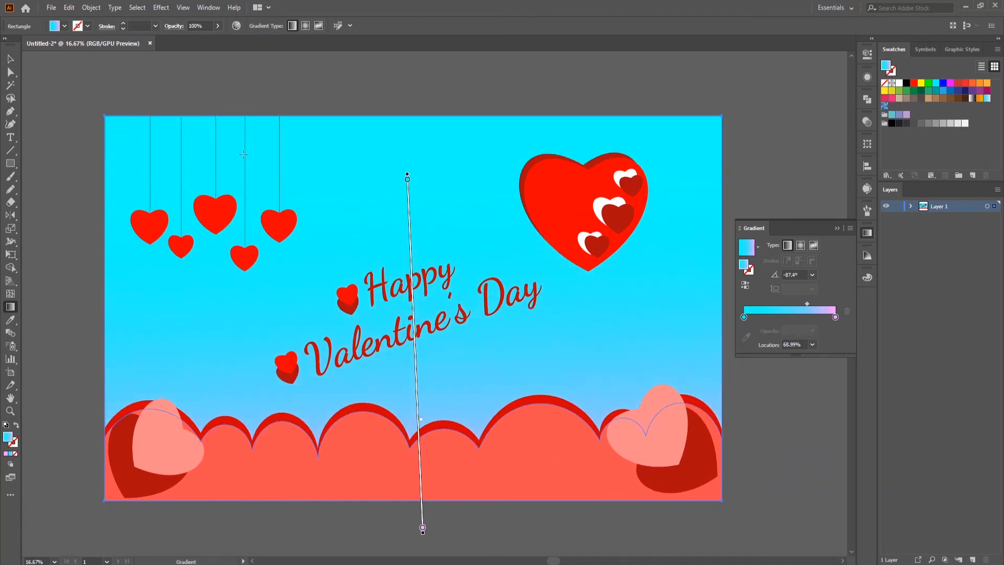
pyautogui.press('v')
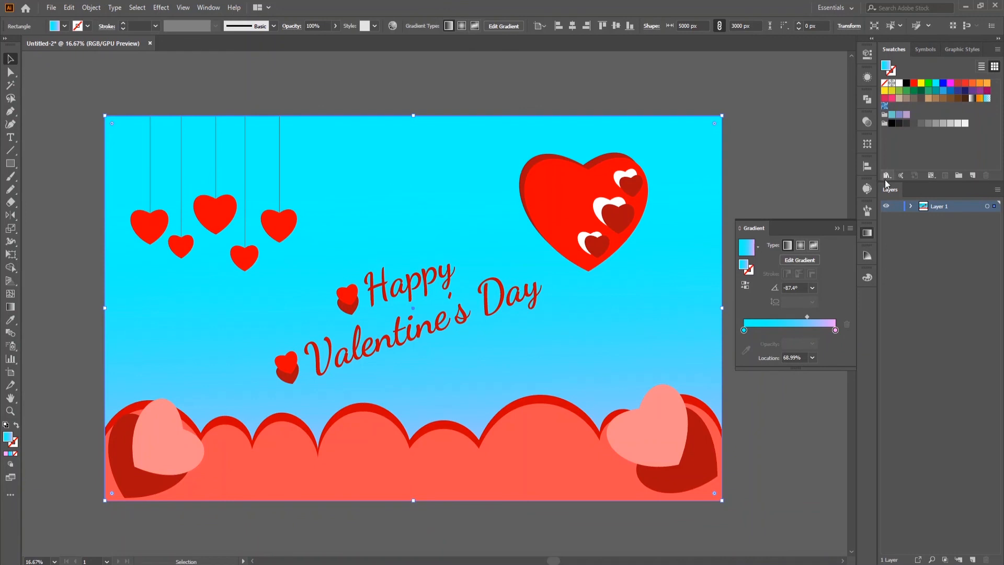
# Lock the gradient background rectangle among Layer 1's objects
pyautogui.click(910, 206)
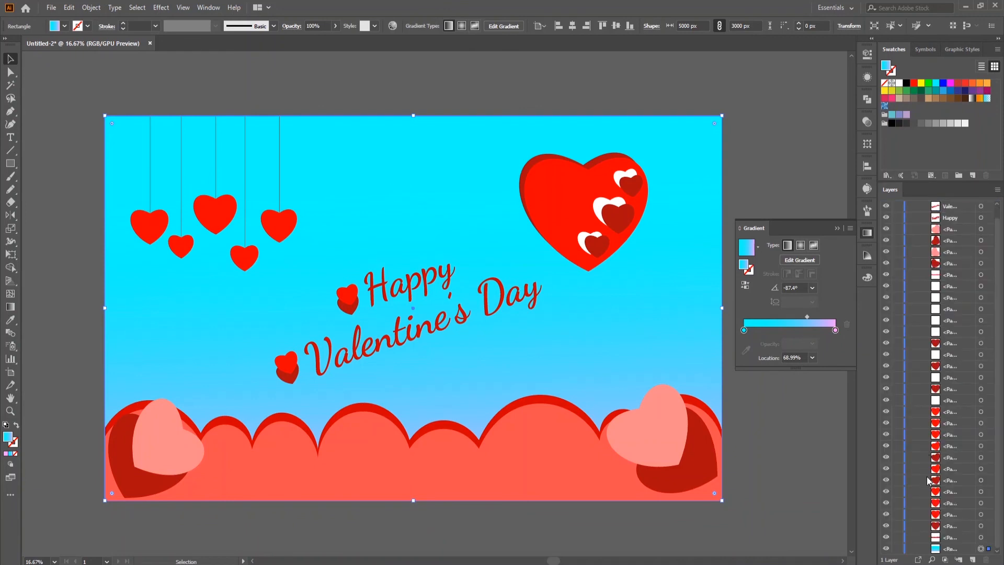
pyautogui.click(896, 549)
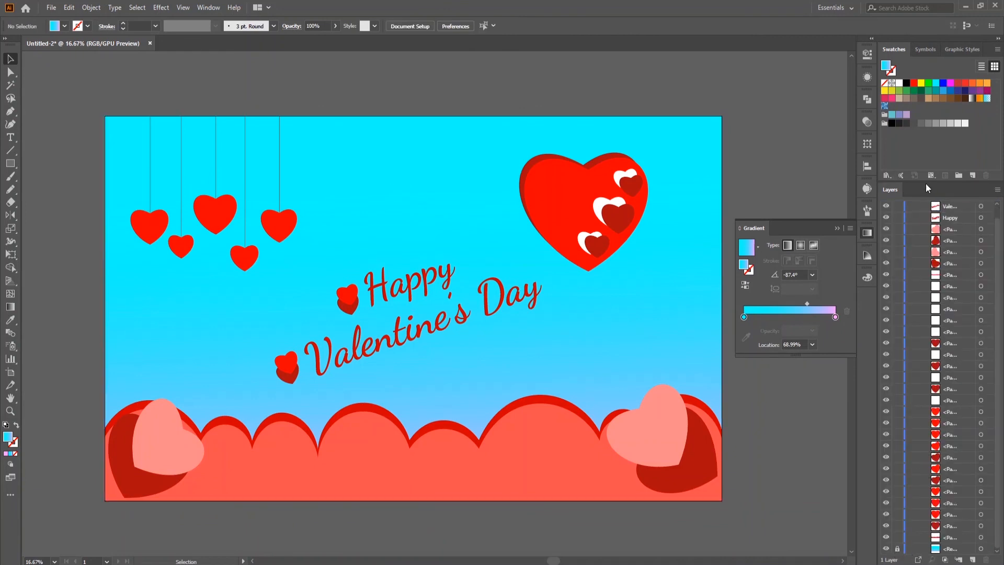
pyautogui.scroll(2, 911, 281)
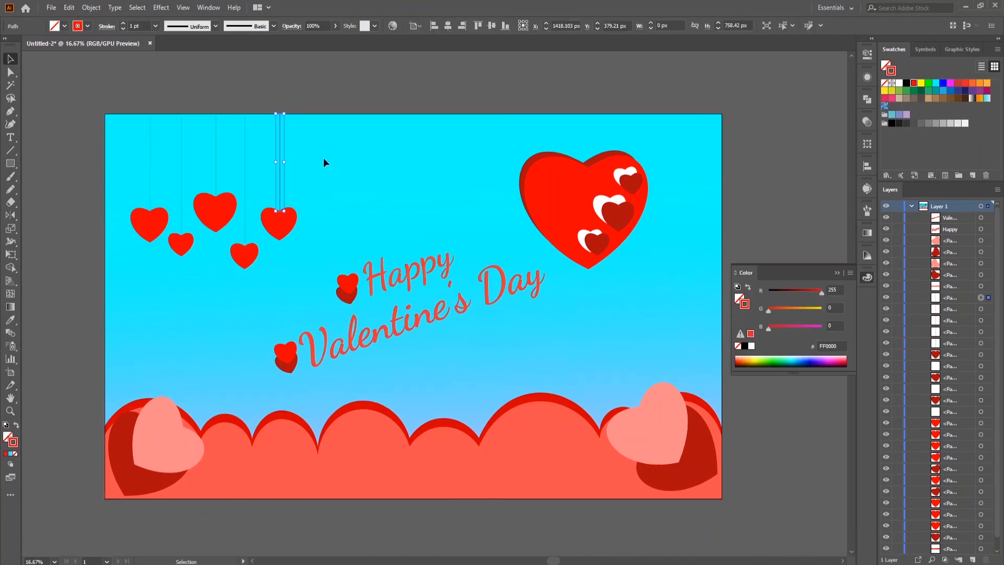
# Give the five strings of the hanging hearts a red stroke (FF0000) with a 10 pt weight
pyautogui.moveTo(131, 147); pyautogui.dragTo(124, 143)
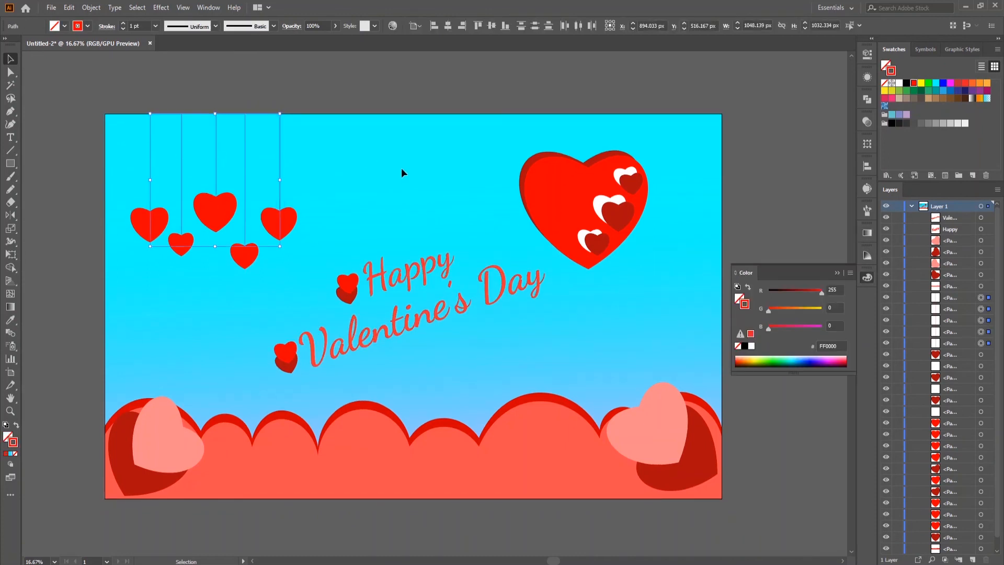
pyautogui.click(899, 83)
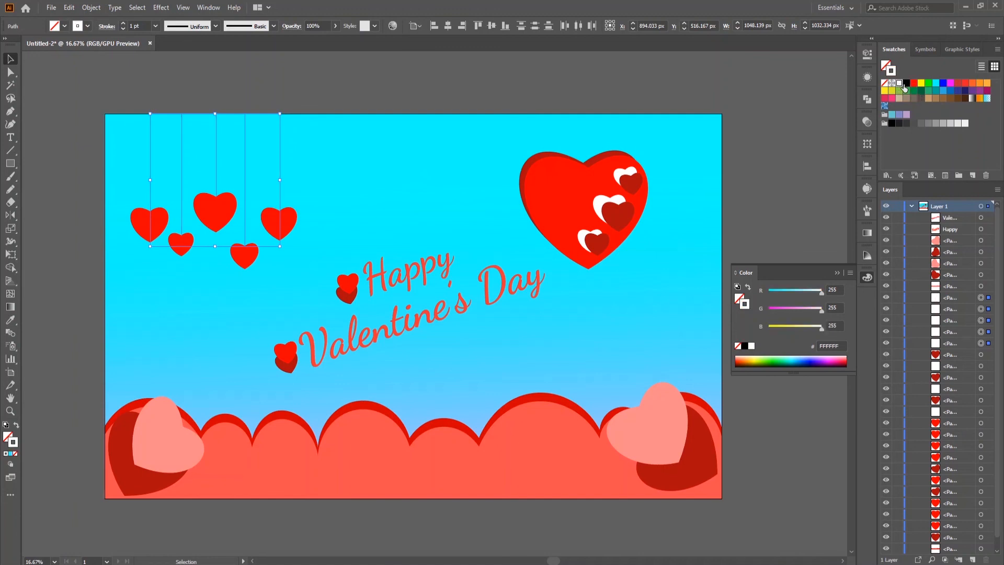
pyautogui.click(914, 83)
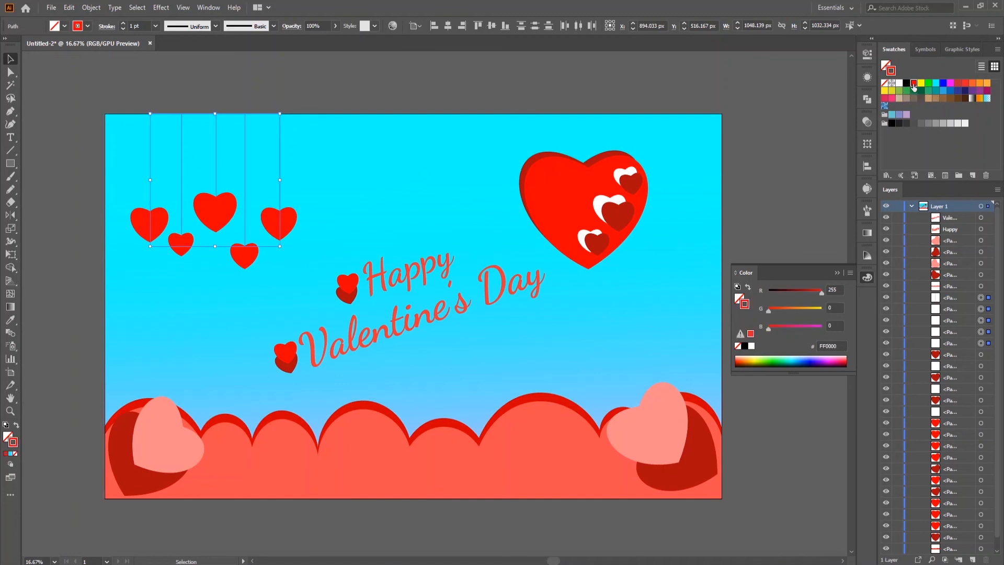
pyautogui.keyDown('shift'); pyautogui.click(123, 23); pyautogui.keyUp('shift')
pyautogui.click(330, 158)
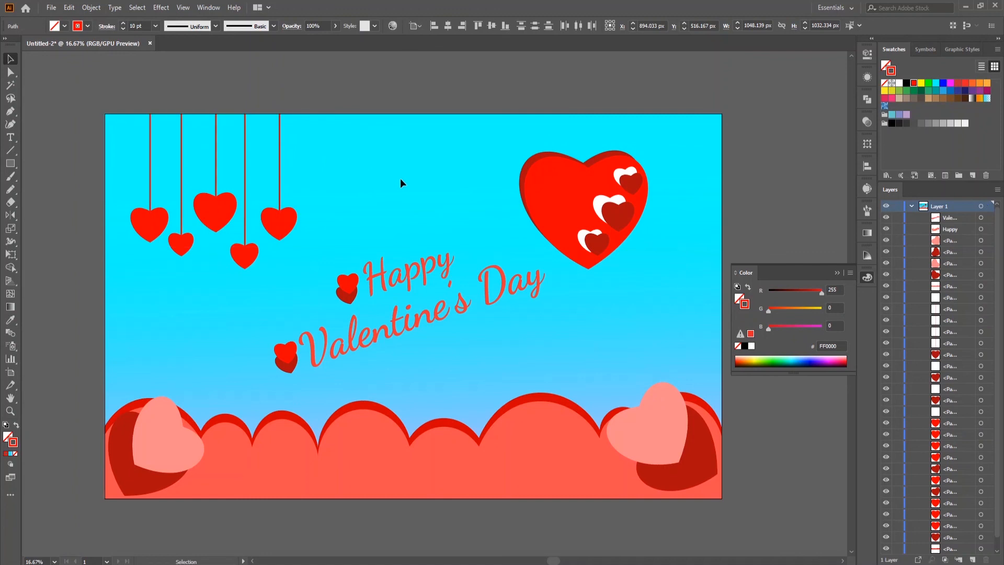
# Turn the strokes of the five hanging strings into dashed lines with a 12 pt dash
pyautogui.moveTo(141, 151); pyautogui.dragTo(346, 151)
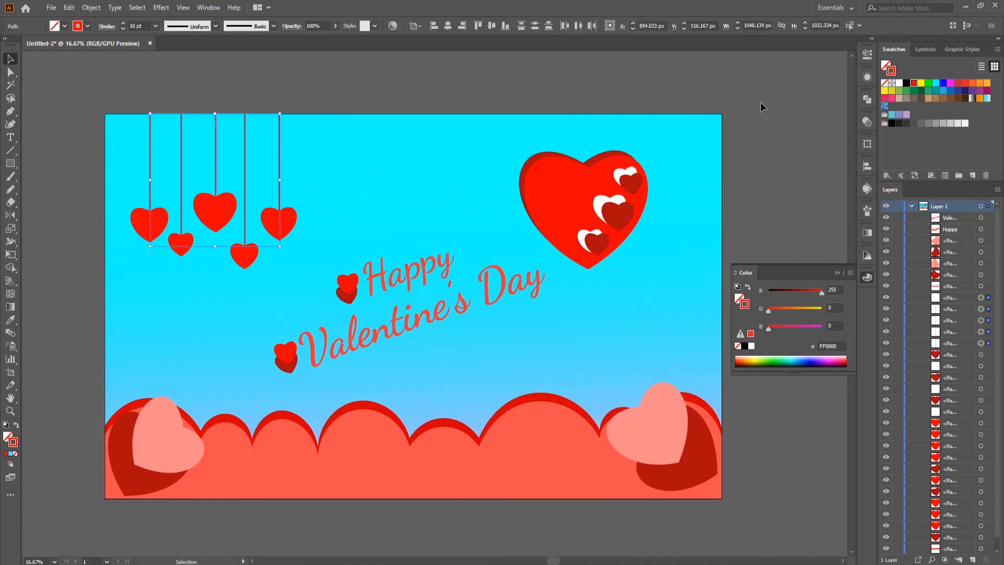
pyautogui.click(868, 77)
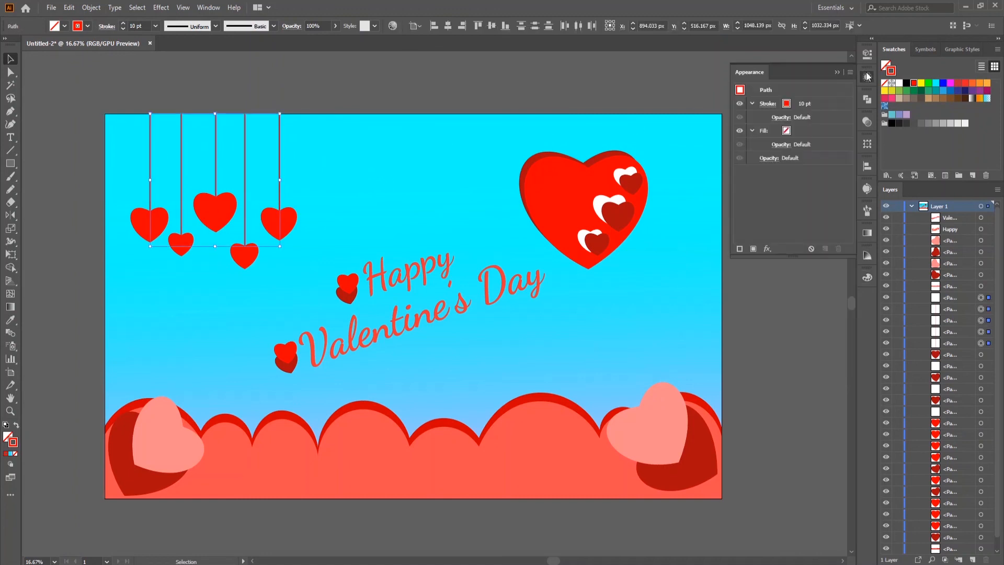
pyautogui.click(767, 104)
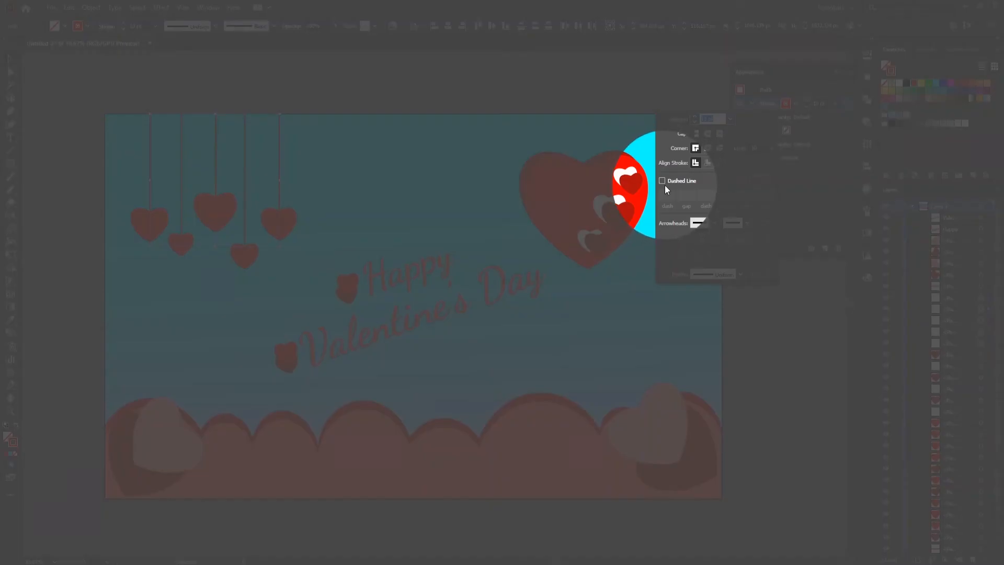
pyautogui.click(662, 181)
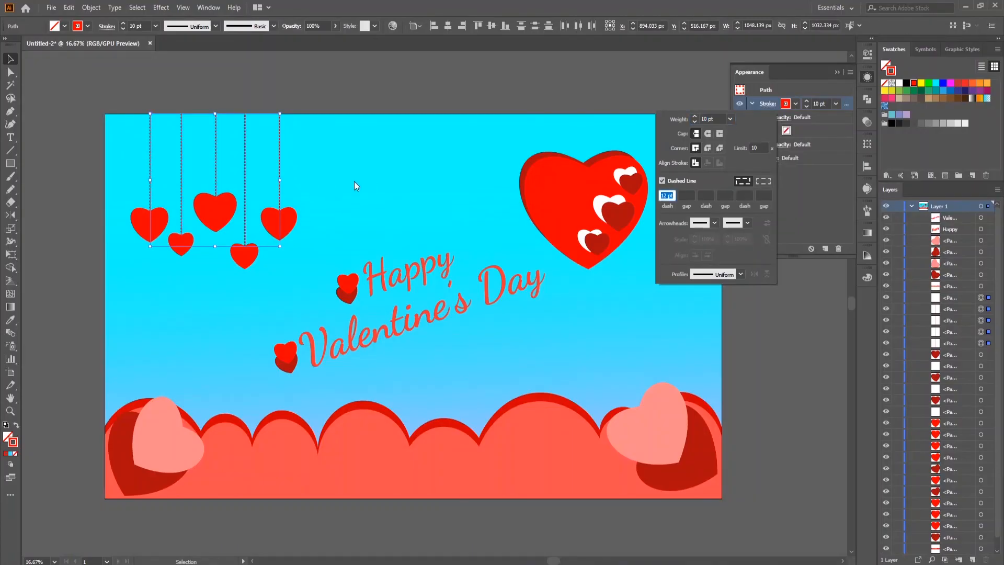
pyautogui.click(366, 199)
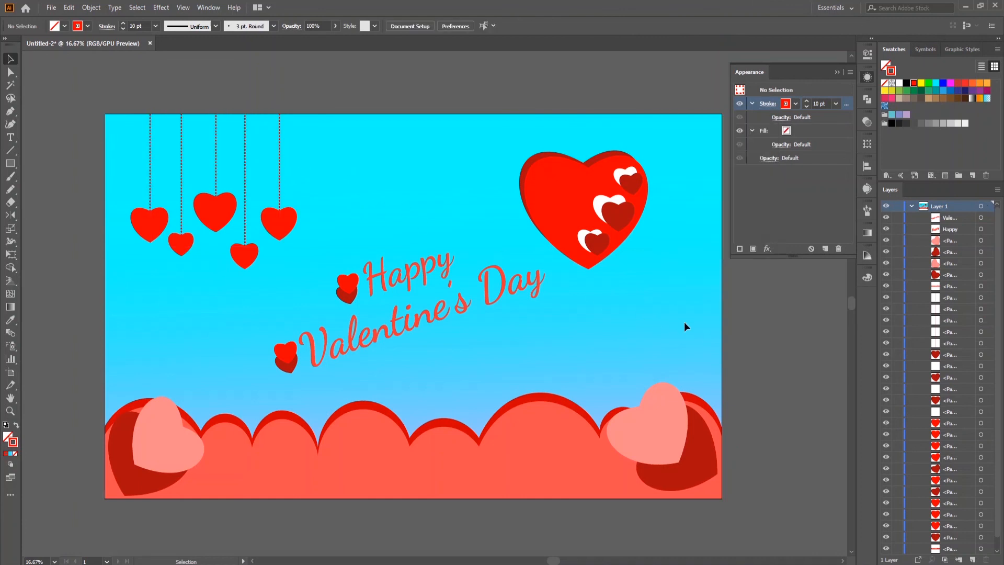
pyautogui.click(836, 72)
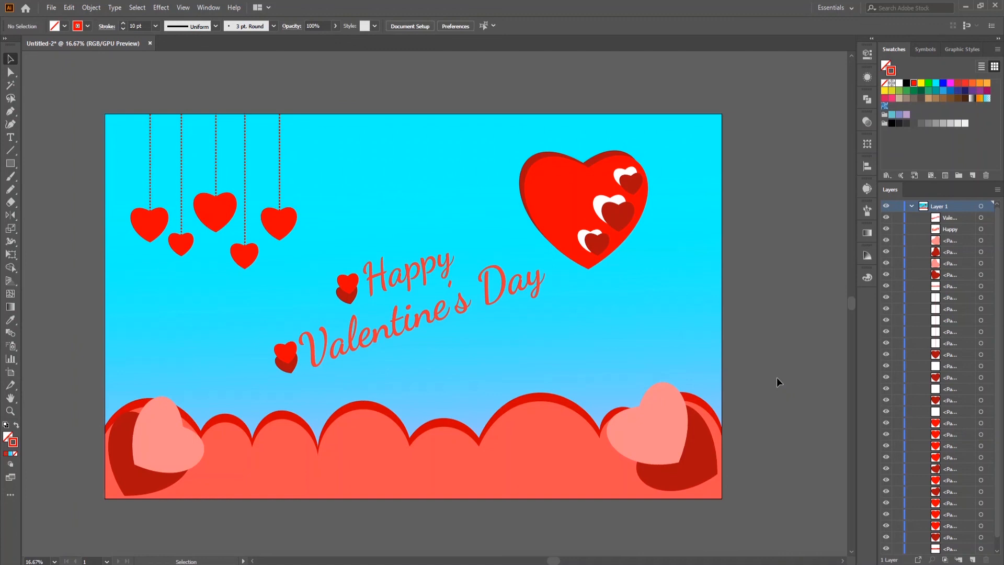
# Rotate the large layered heart with its three small heart pairs counterclockwise and shift it slightly toward the artboard's right edge
pyautogui.hotkey('ctrl', '0')
pyautogui.click(912, 206)
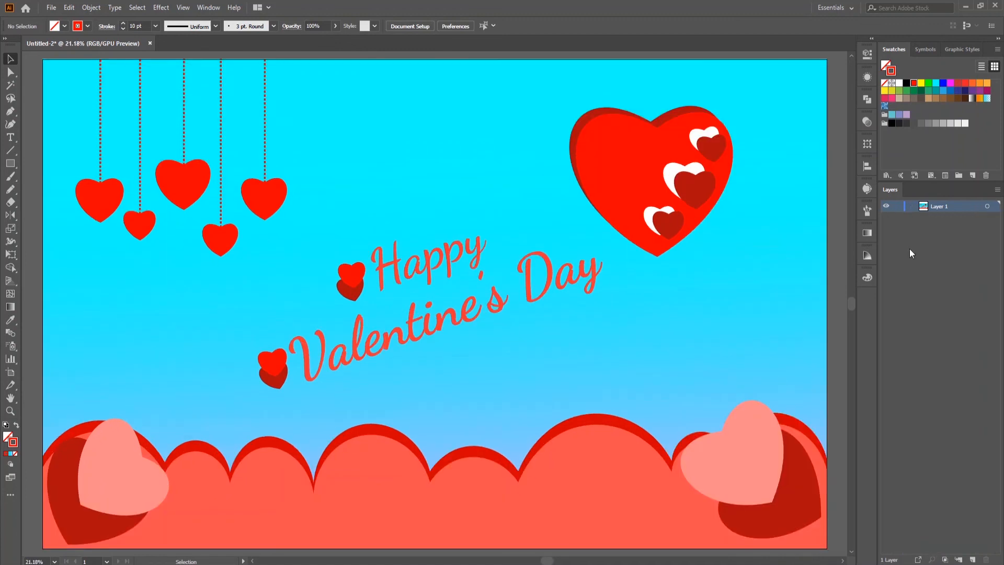
pyautogui.scroll(-1, 788, 344)
pyautogui.moveTo(576, 161); pyautogui.dragTo(730, 251)
pyautogui.moveTo(751, 153); pyautogui.dragTo(737, 135)
pyautogui.moveTo(741, 271); pyautogui.dragTo(771, 277)
pyautogui.click(777, 322)
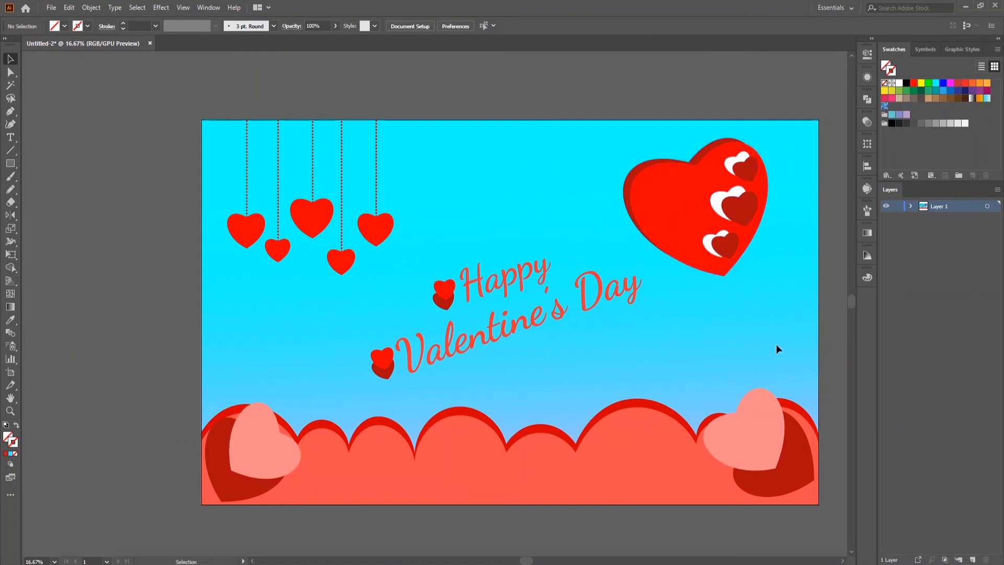
pyautogui.hscroll(2, 710, 348)
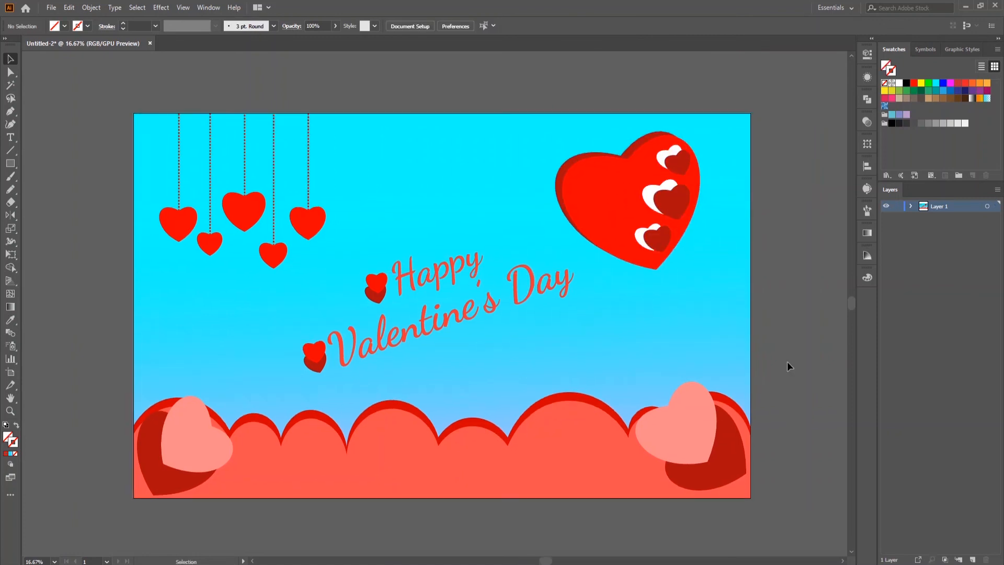